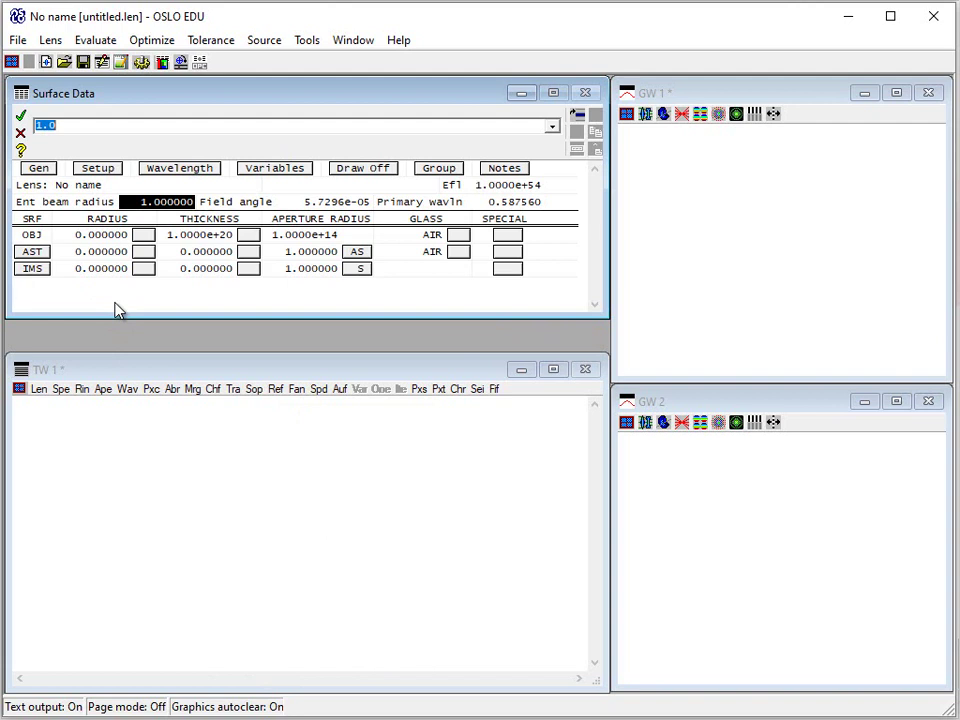
Back out of stop-surface editing and a cancelled new-lens attempt, then reopen surface data.
left_click(31, 257)
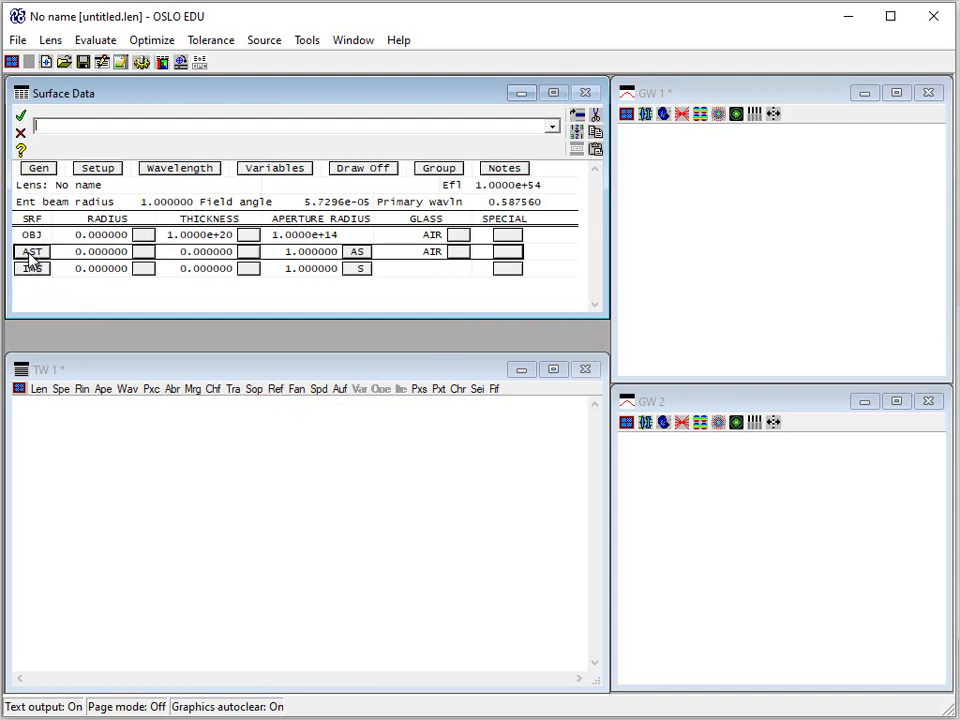
right_click(31, 257)
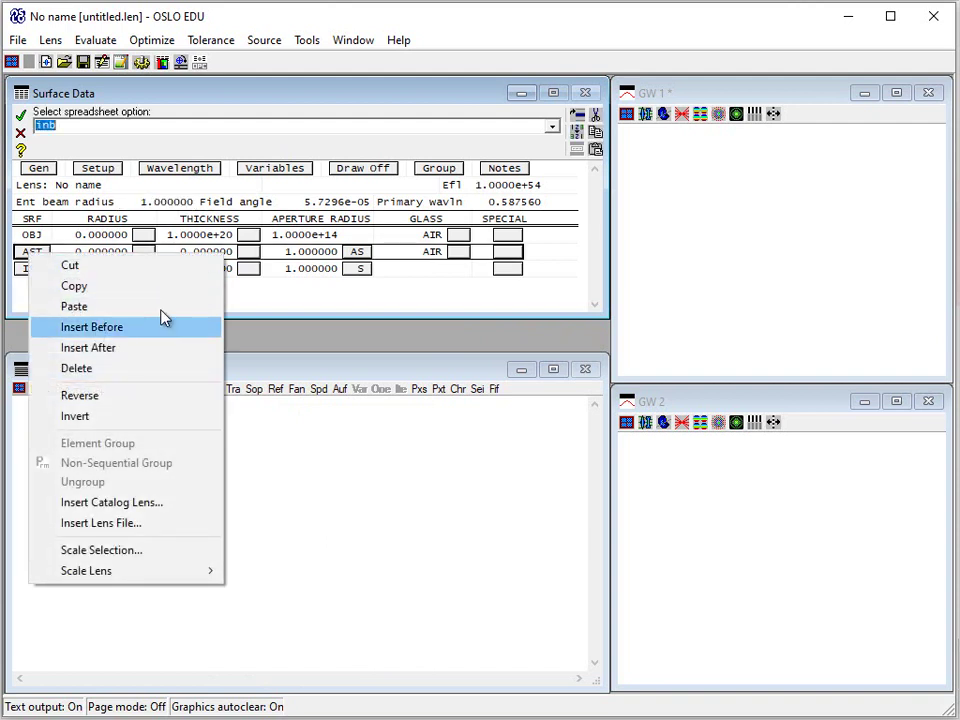
left_click(268, 302)
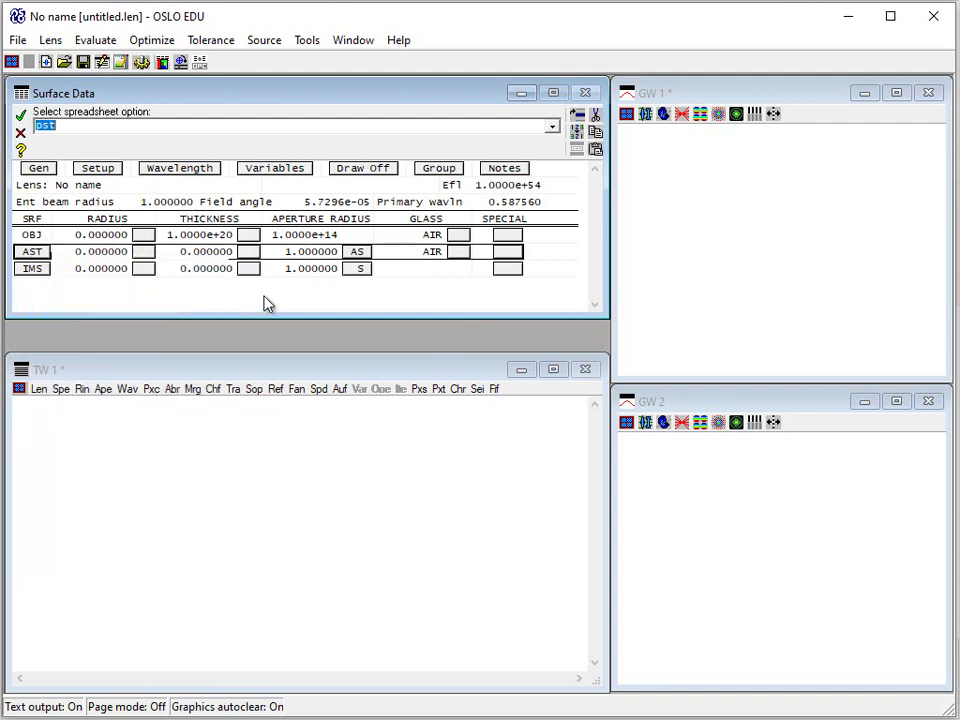
left_click(21, 117)
left_click(18, 40)
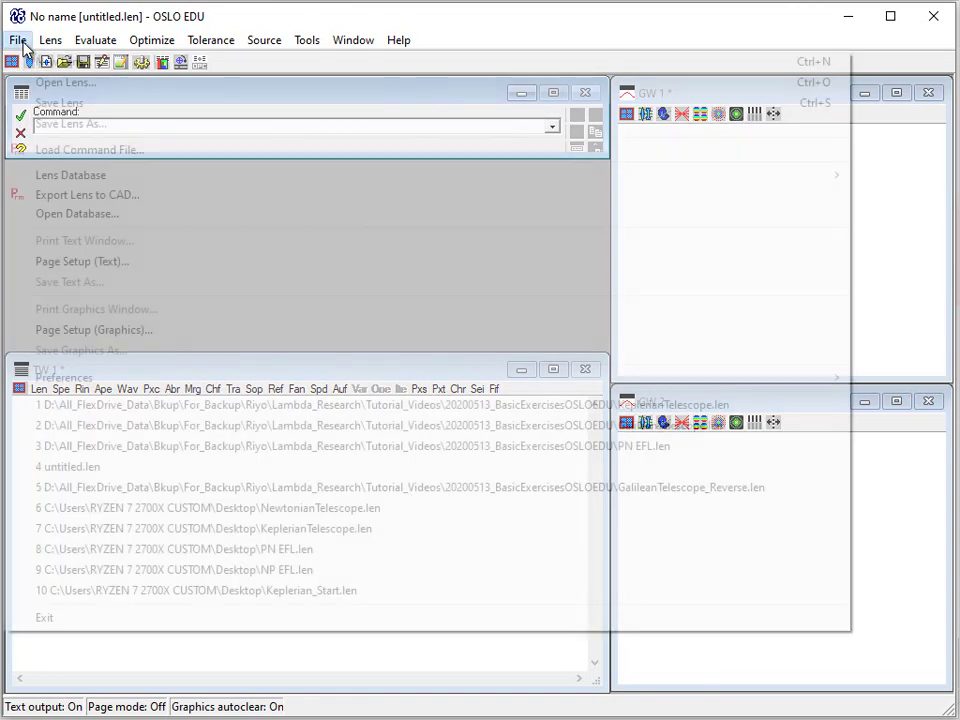
left_click(32, 61)
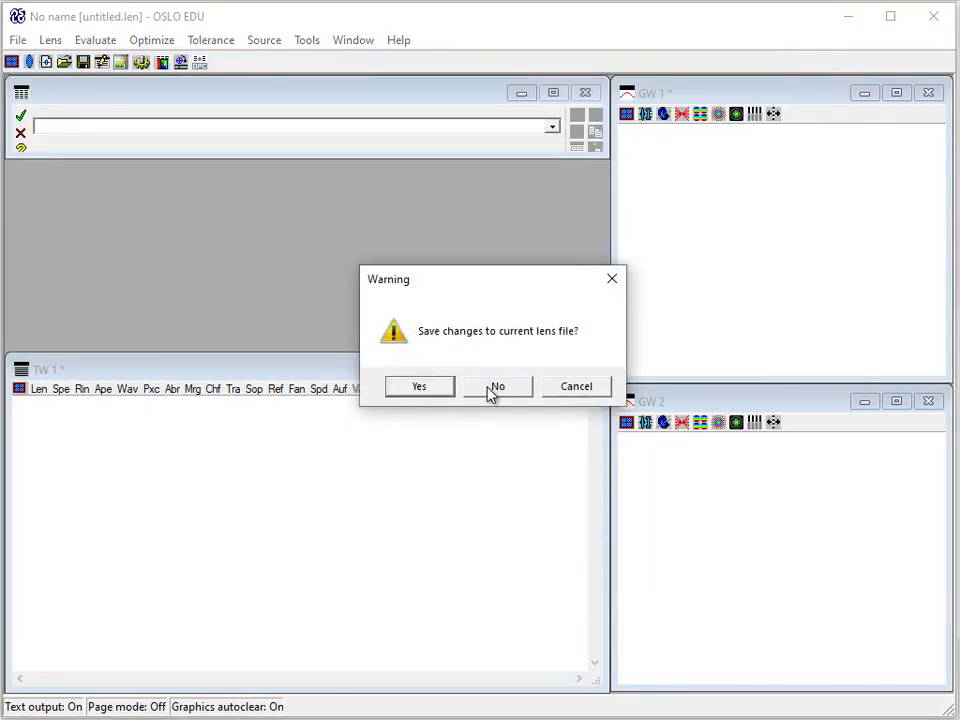
left_click(496, 388)
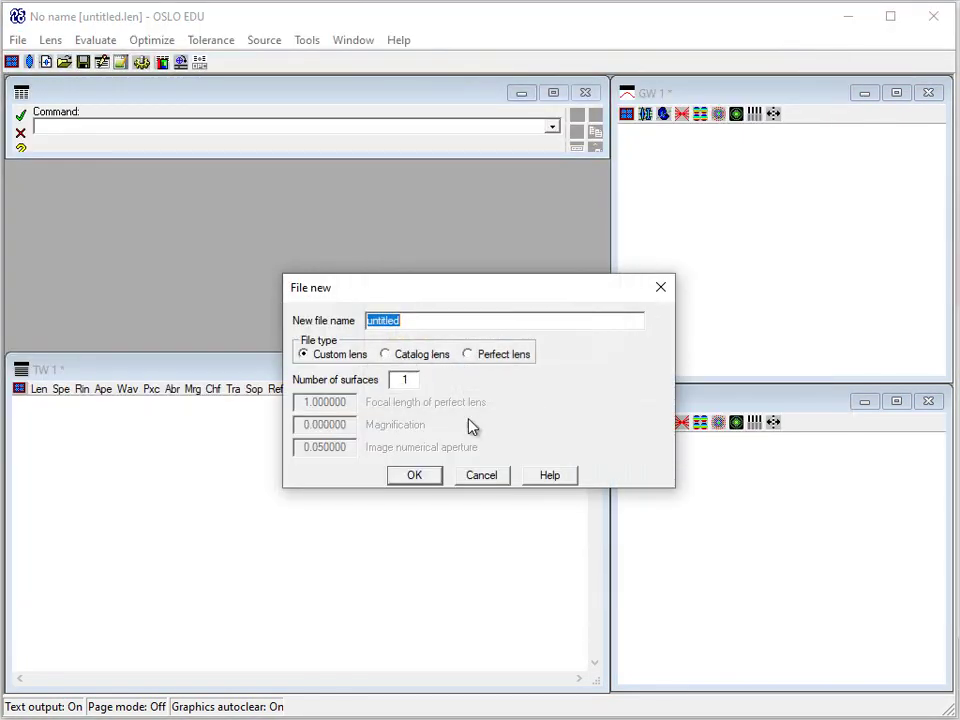
left_click(480, 476)
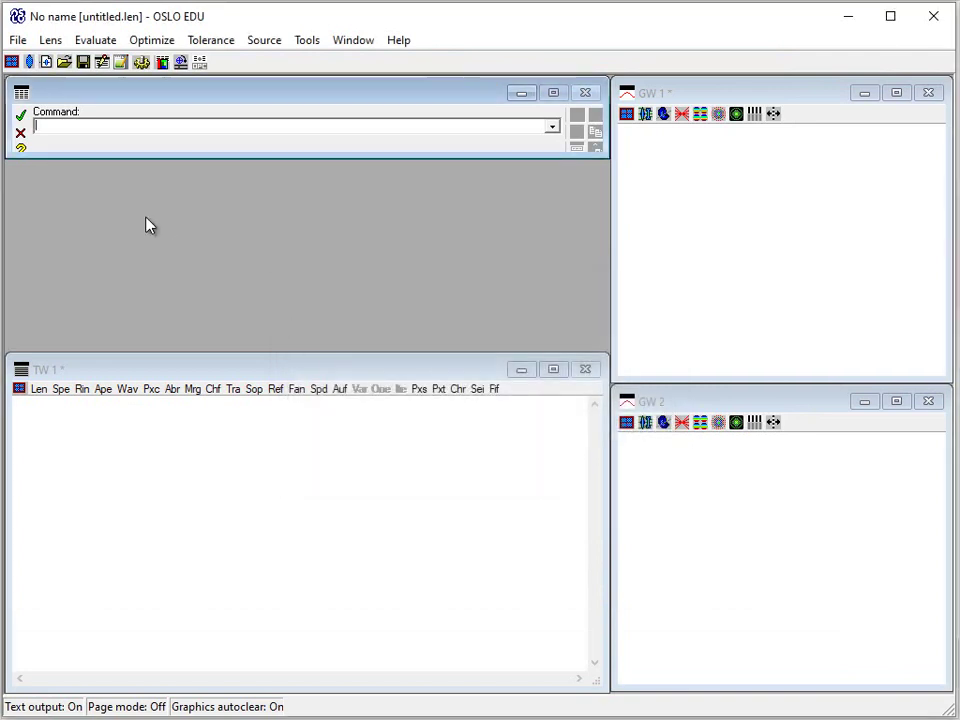
left_click(29, 62)
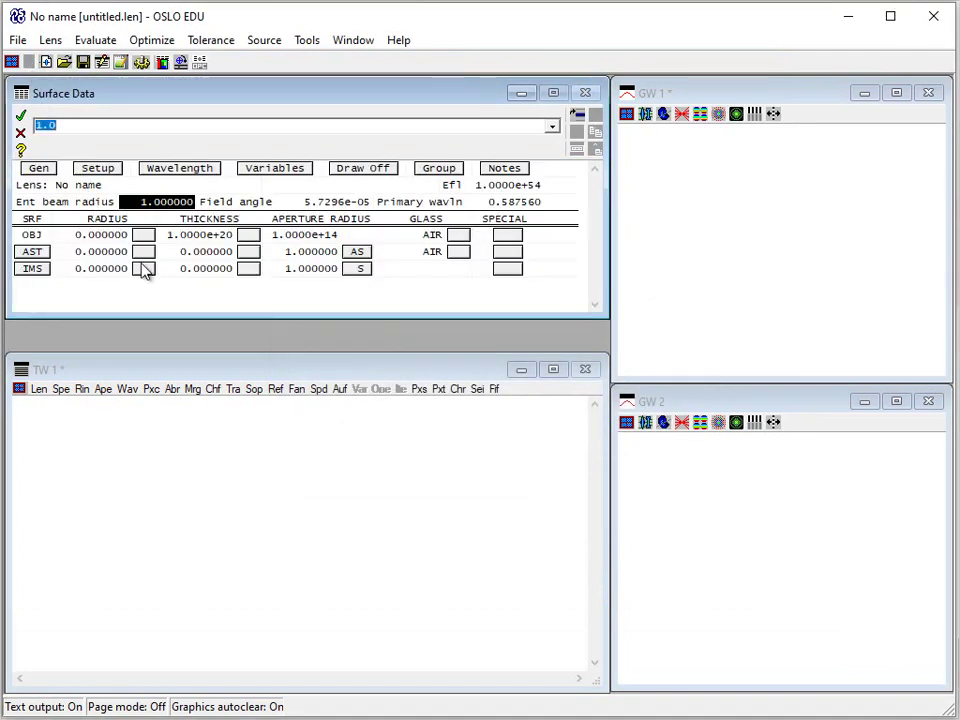
Pick catalog singlet MG01LQP001 (EFL 50) to insert ahead of the image surface.
left_click(36, 270)
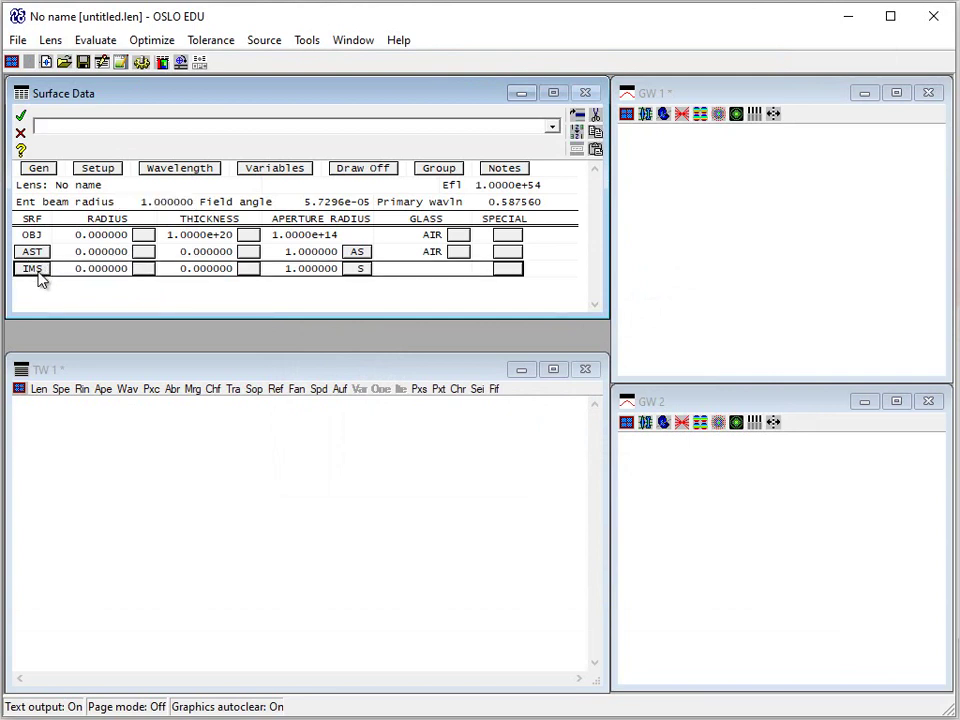
right_click(38, 276)
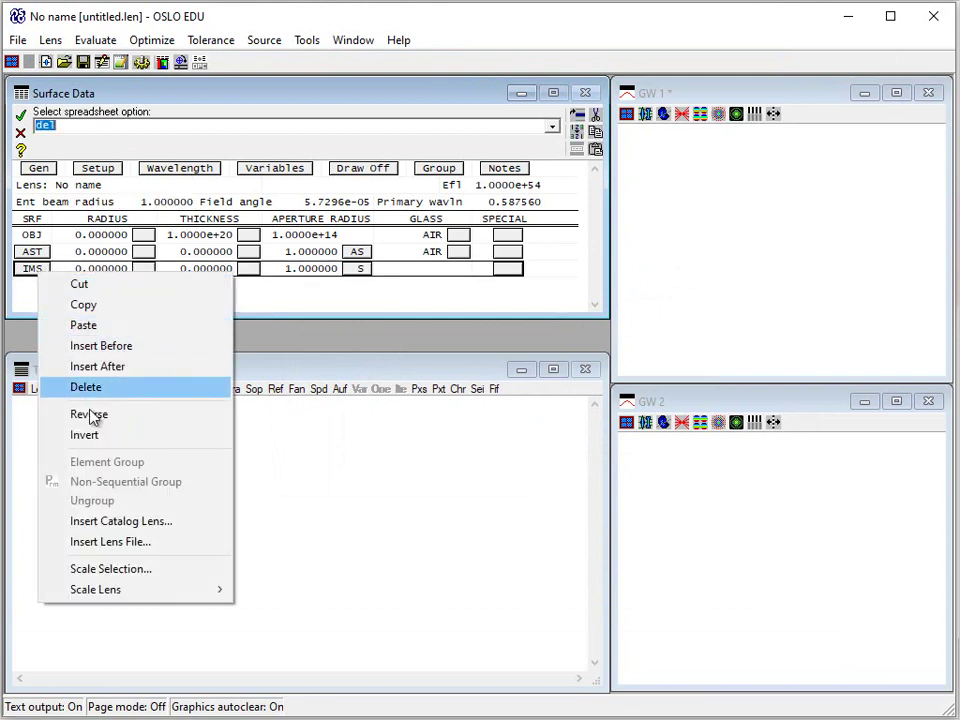
left_click(112, 522)
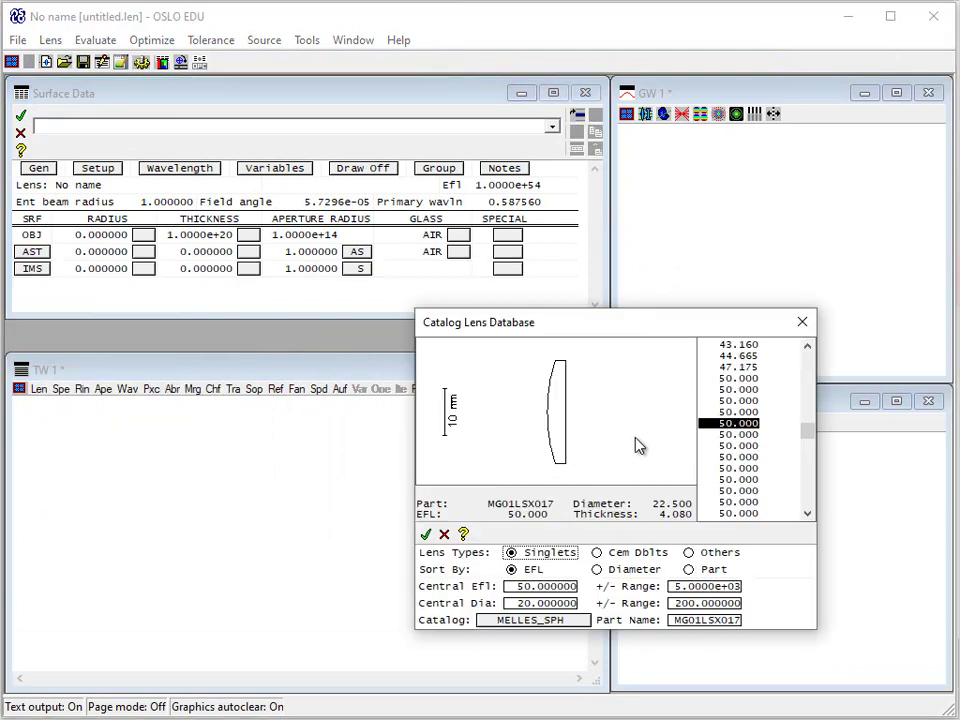
left_click(728, 436)
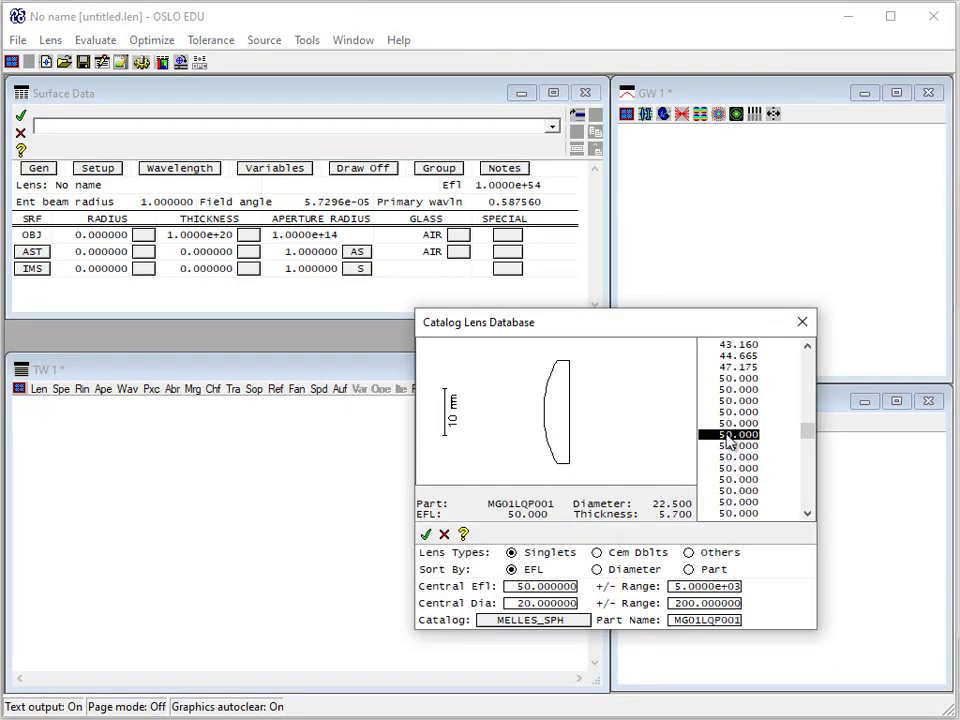
Insert the MG01LQP001 singlet and inspect surface 3's thickness options without changing them.
left_click(425, 535)
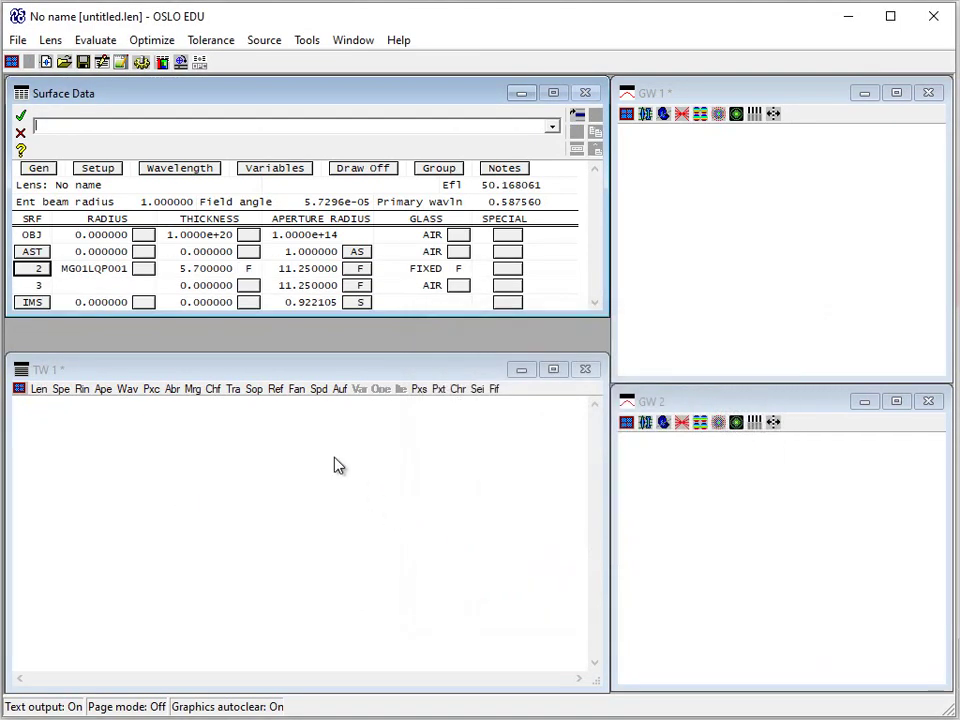
left_click(266, 304)
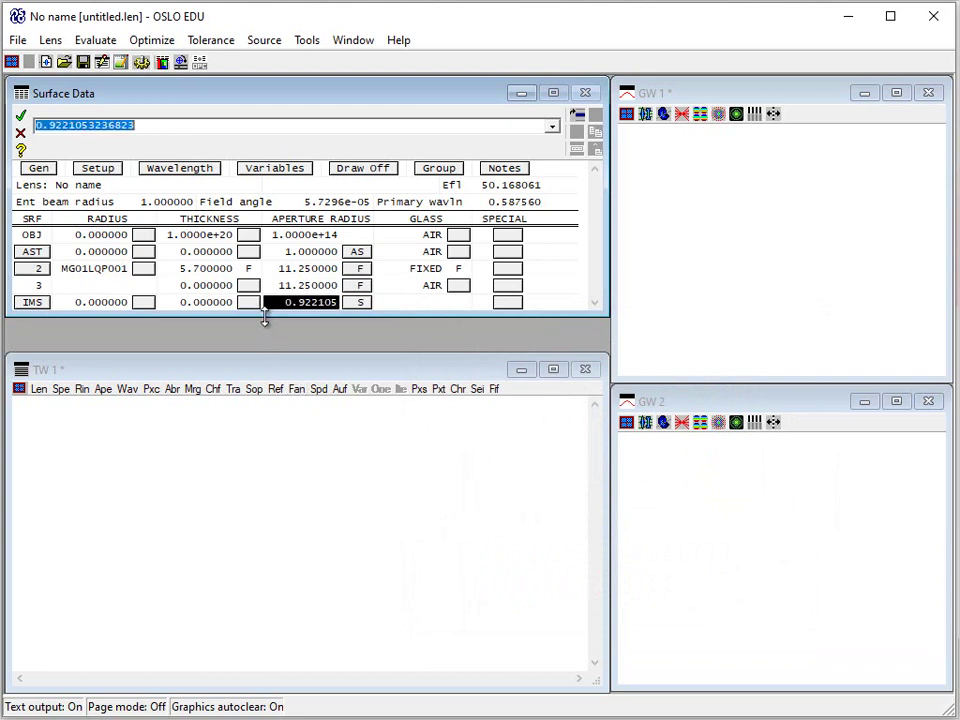
left_click(249, 286)
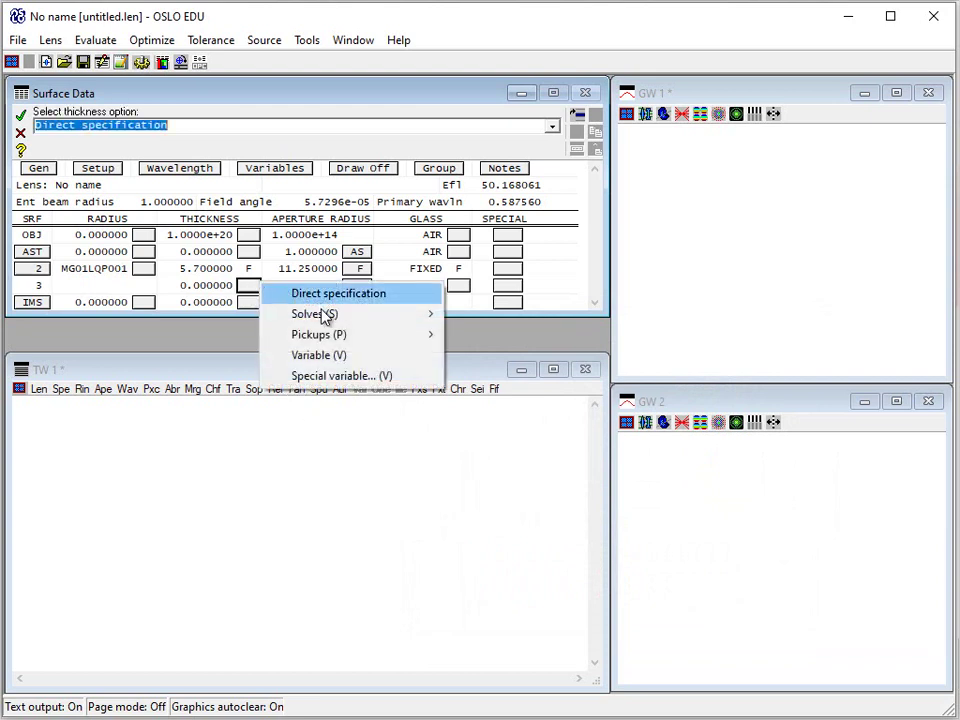
mouse_move(338, 316)
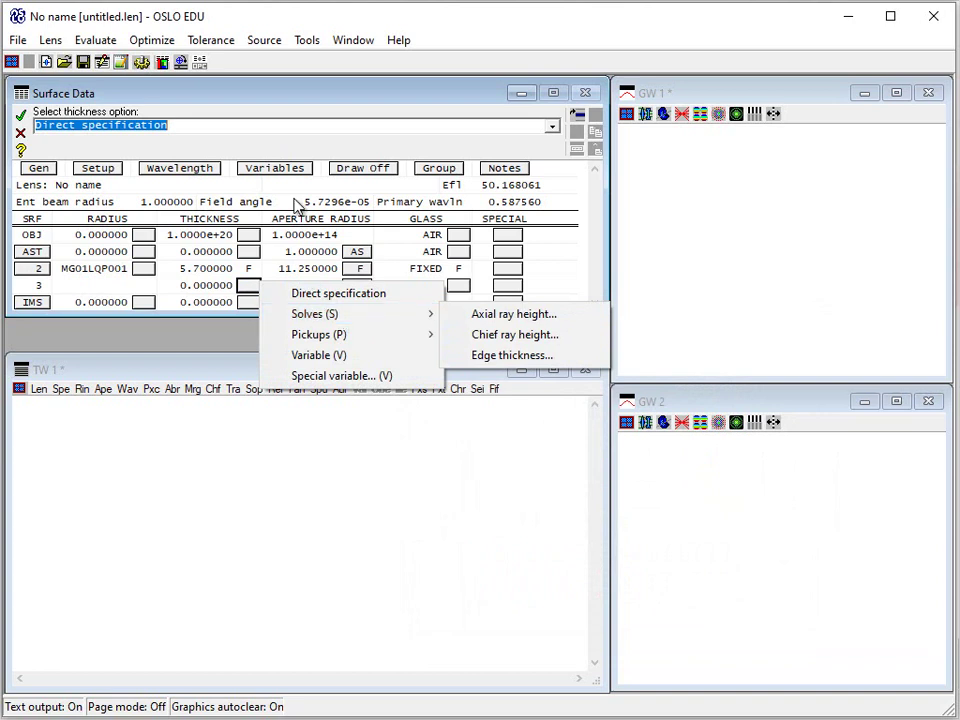
key("Escape")
key("Escape")
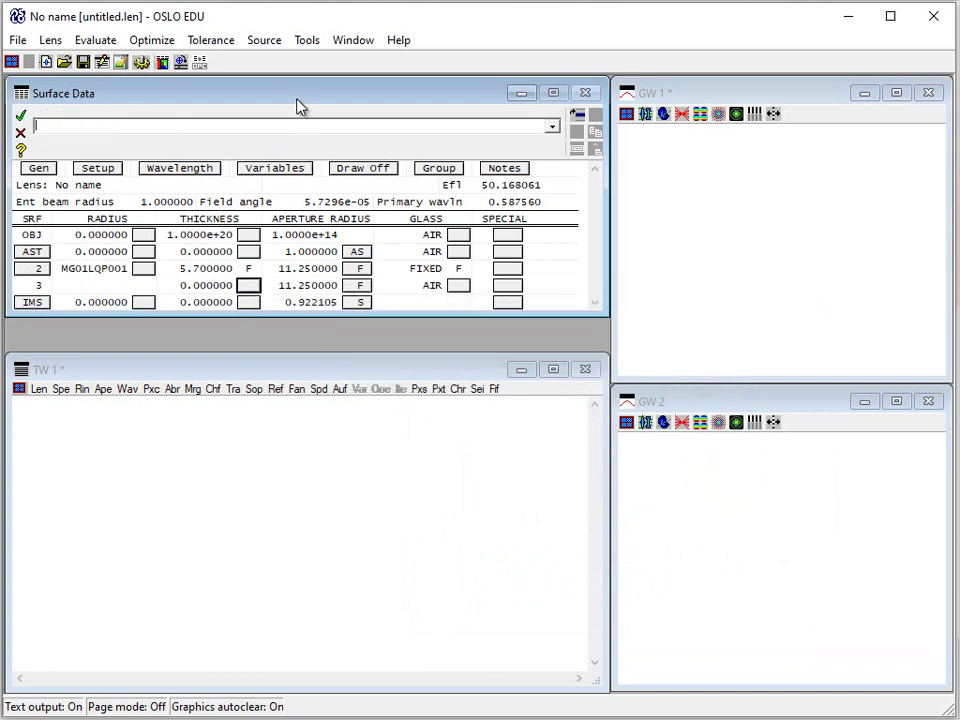
Give surface 3's thickness an axial ray height solve of 0, yielding 46.260040.
left_click(246, 289)
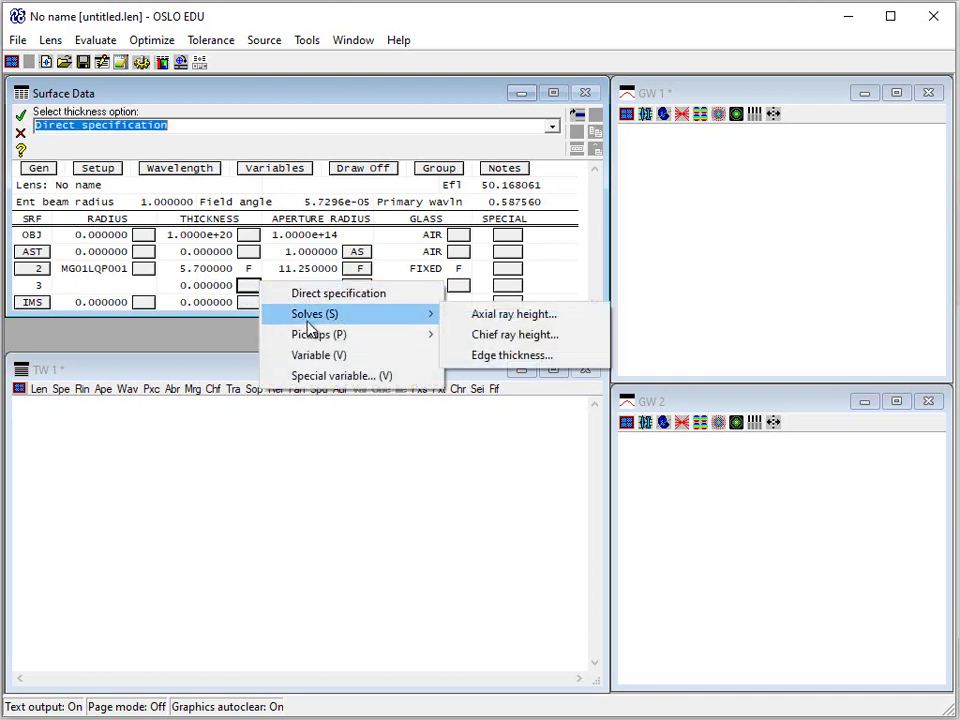
left_click(478, 316)
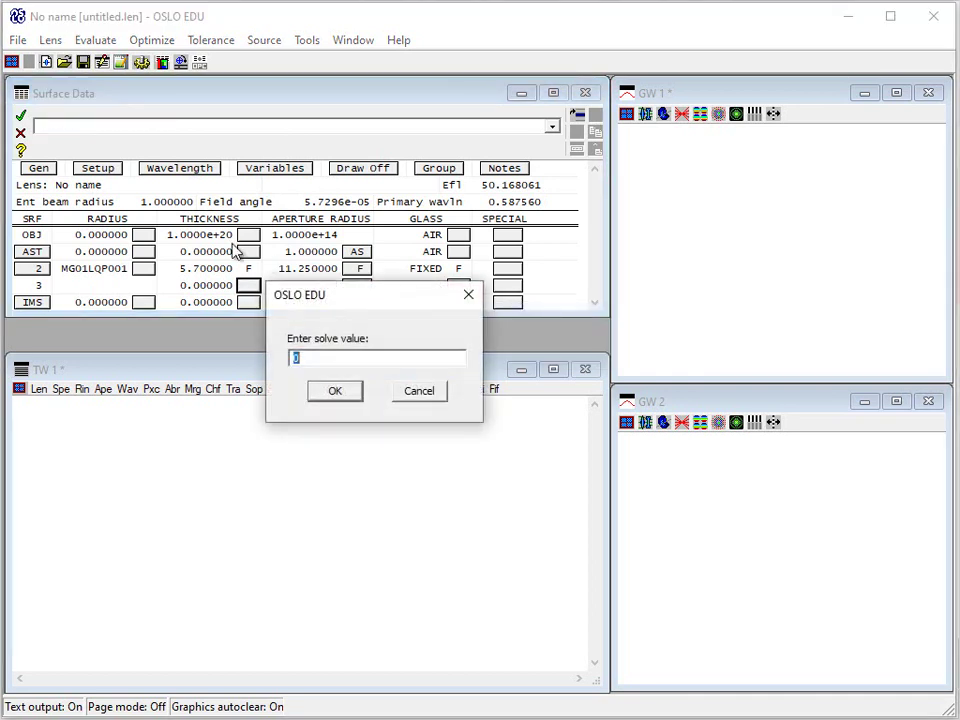
left_click(335, 391)
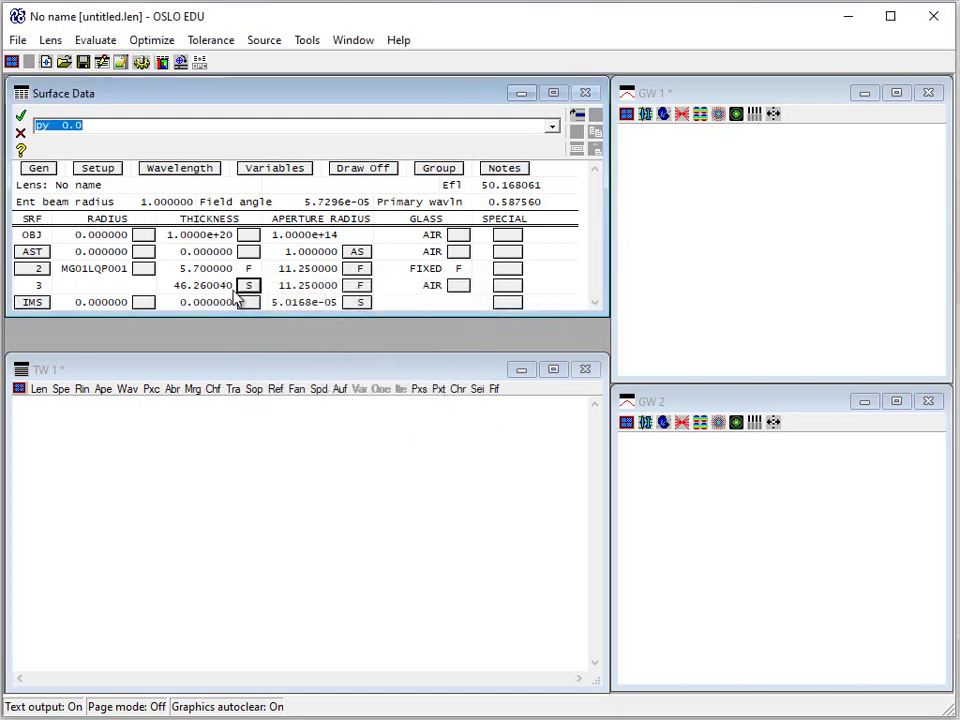
left_click(240, 288)
mouse_move(281, 315)
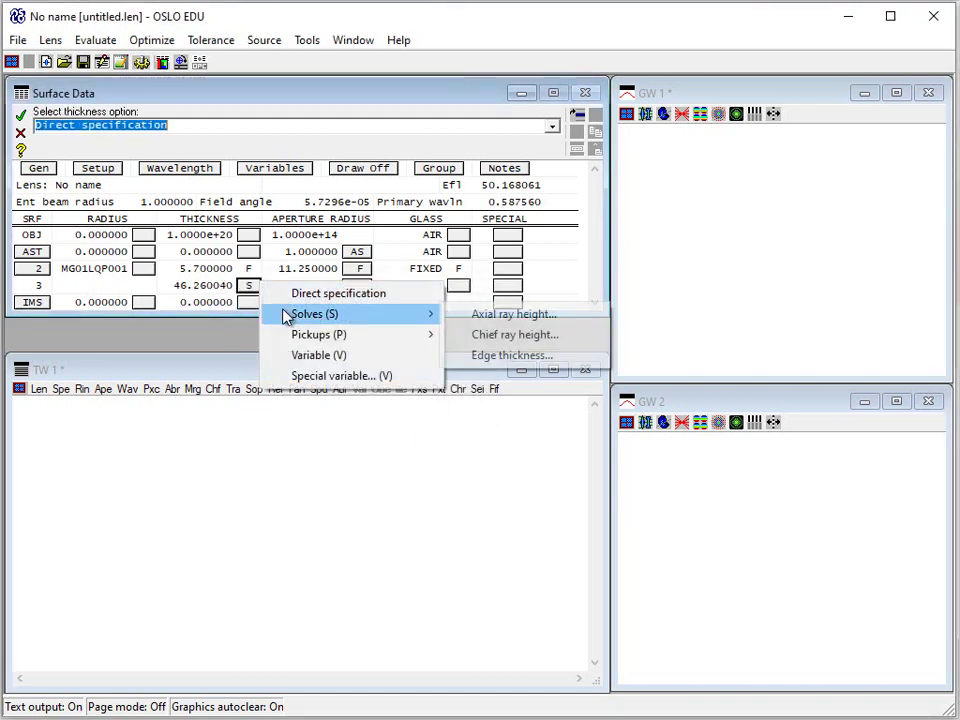
left_click(468, 315)
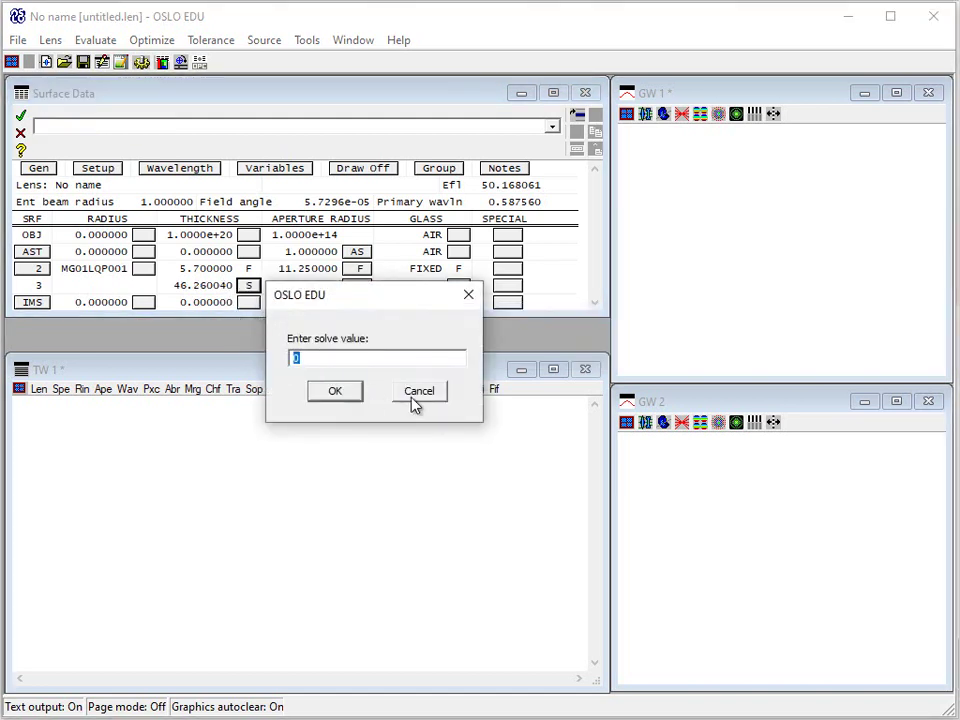
left_click(432, 400)
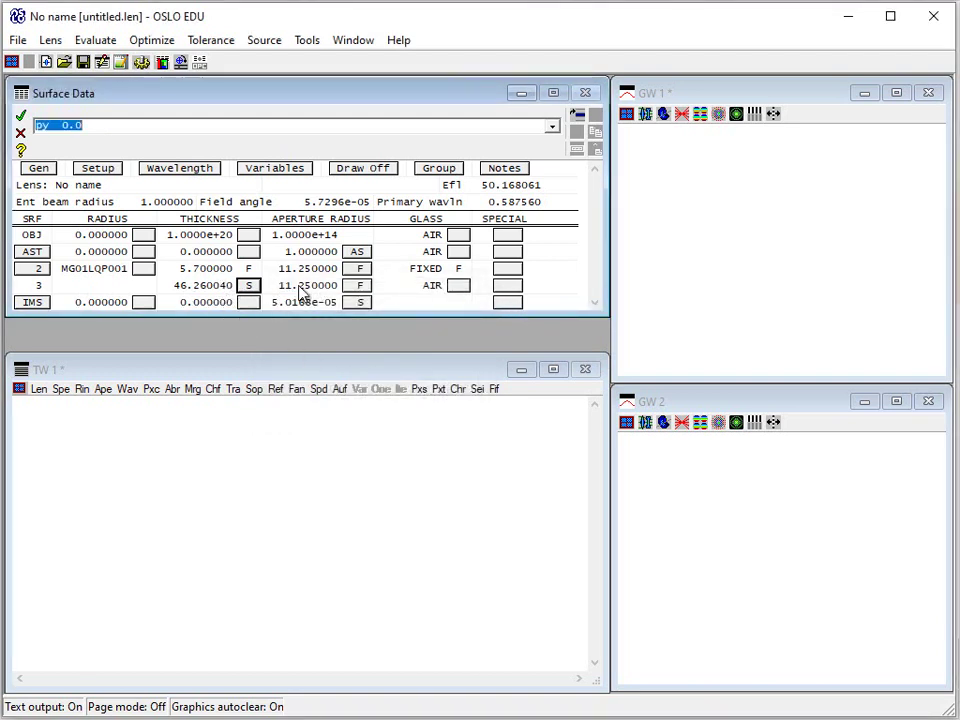
Draw a plan view of the singlet with rays in graphics window 1 and select the object distance.
left_click(645, 115)
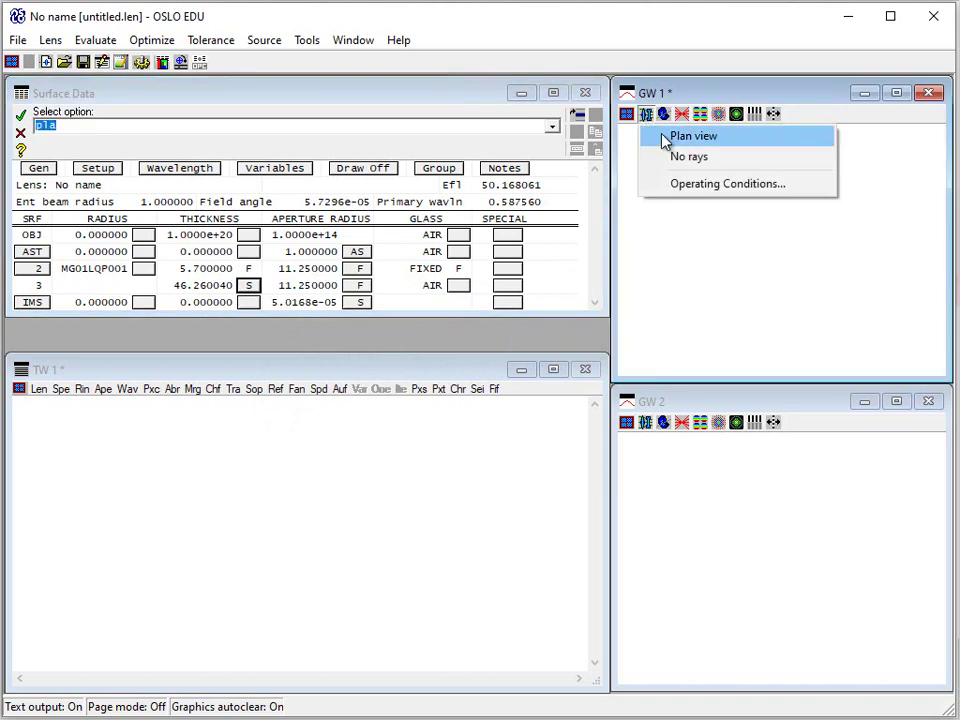
left_click(664, 141)
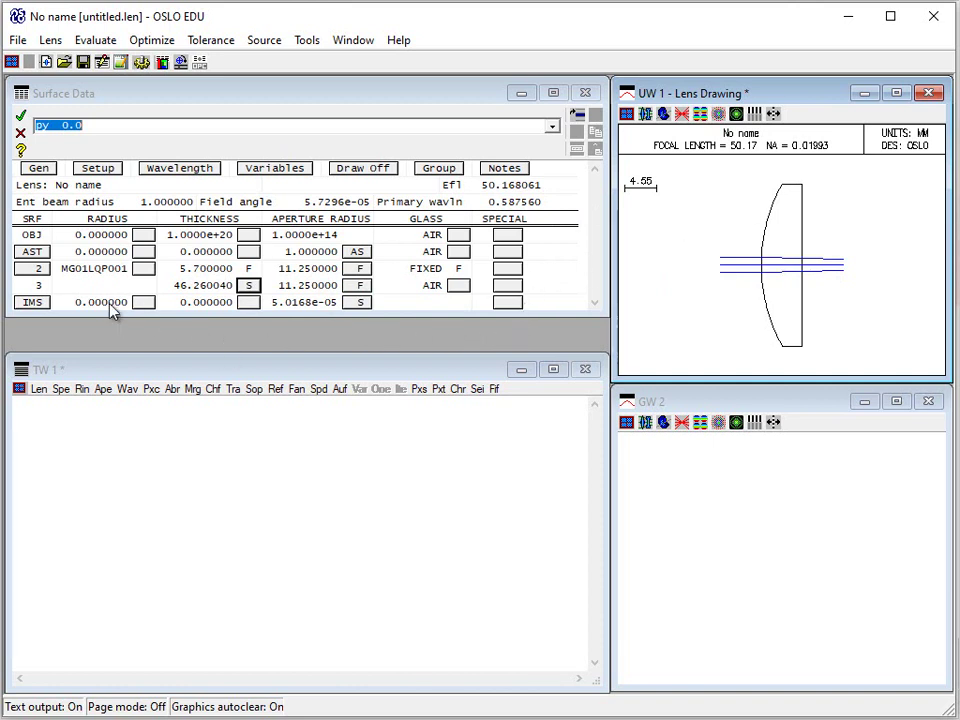
left_click(192, 237)
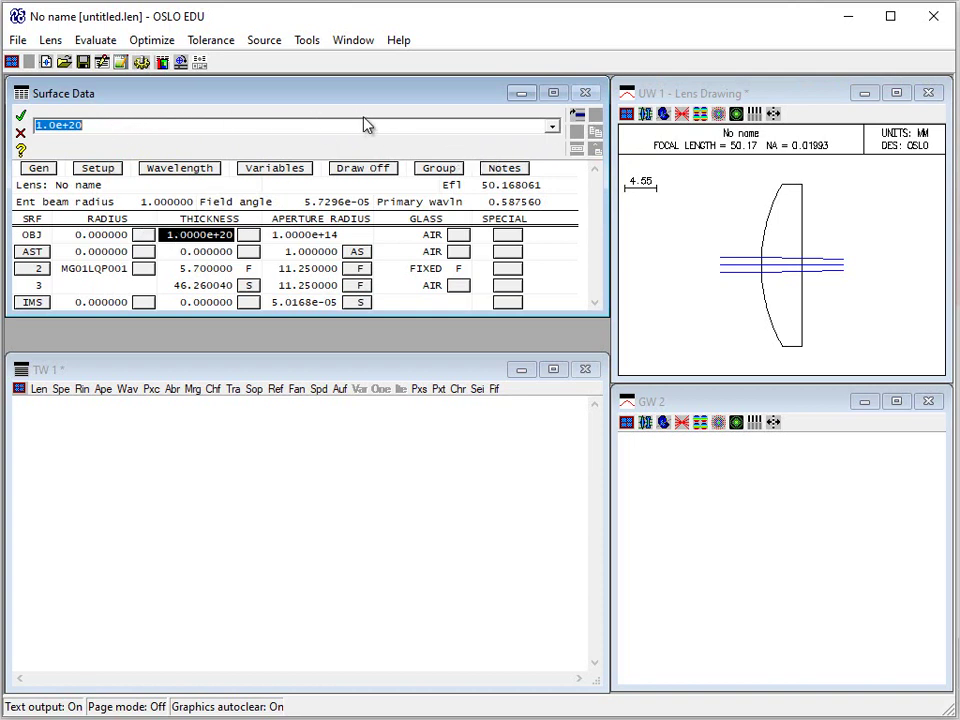
Try an object distance of 3000, restore it to 1e20, and close surface data.
type("3000")
key("Return")
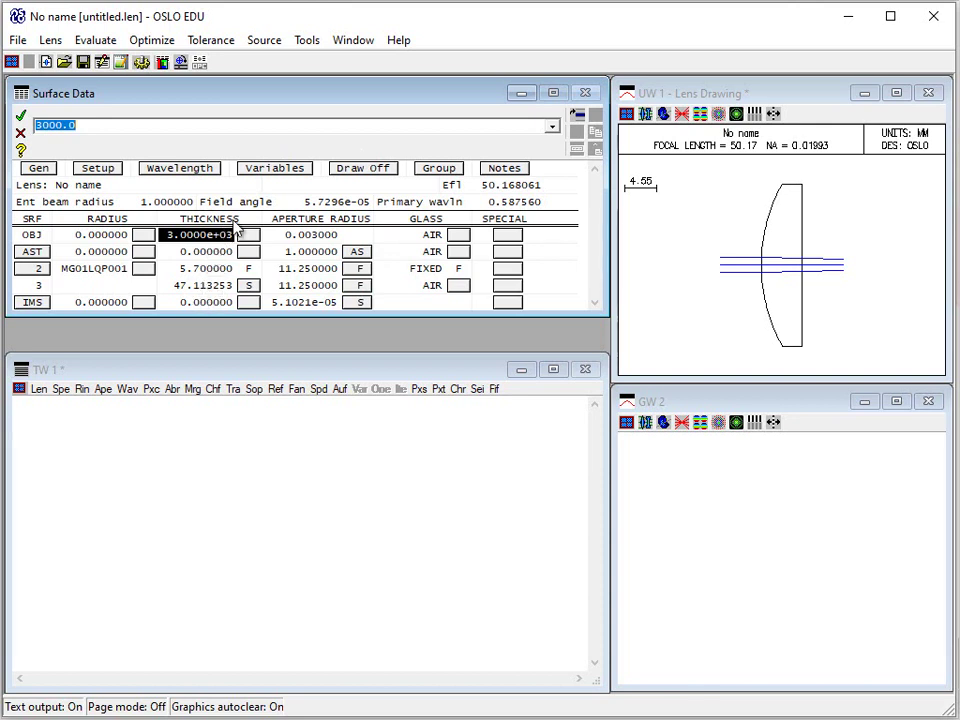
type("1e20")
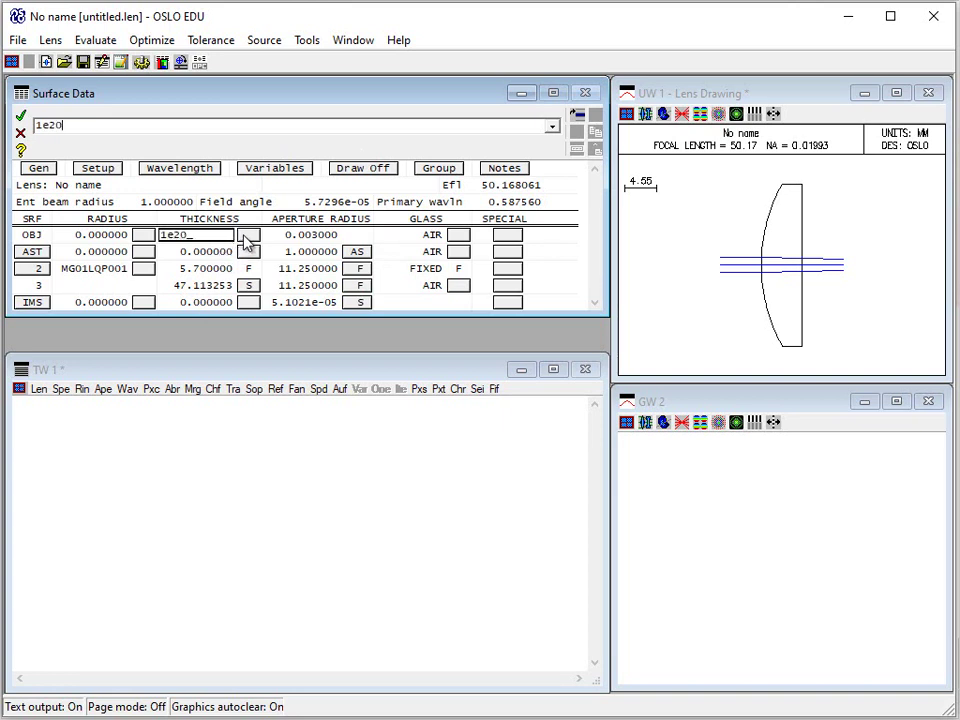
key("Return")
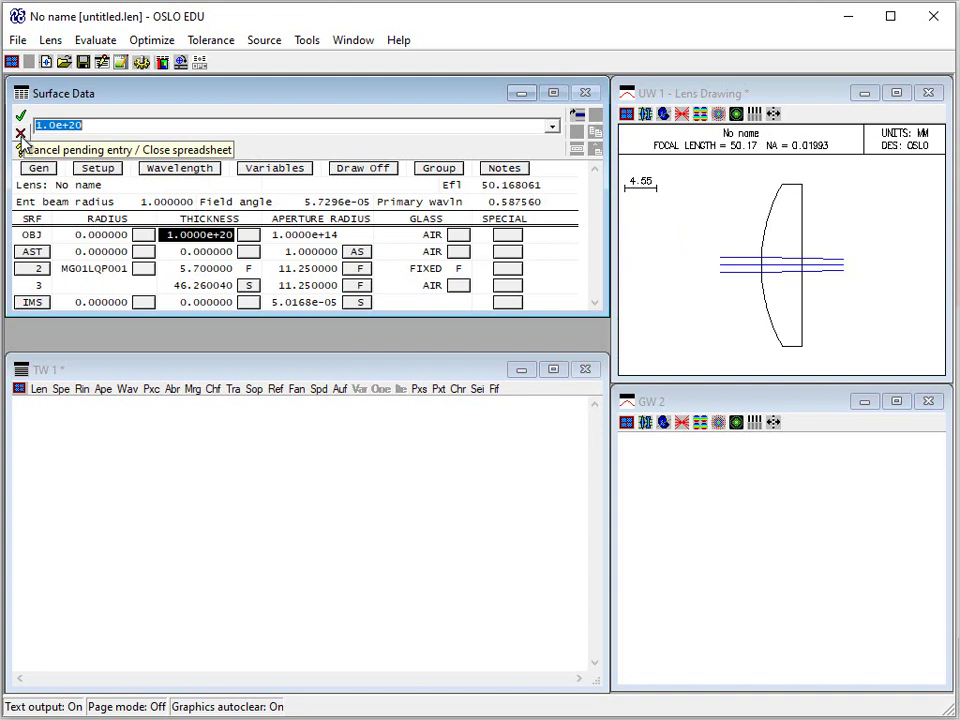
left_click(22, 117)
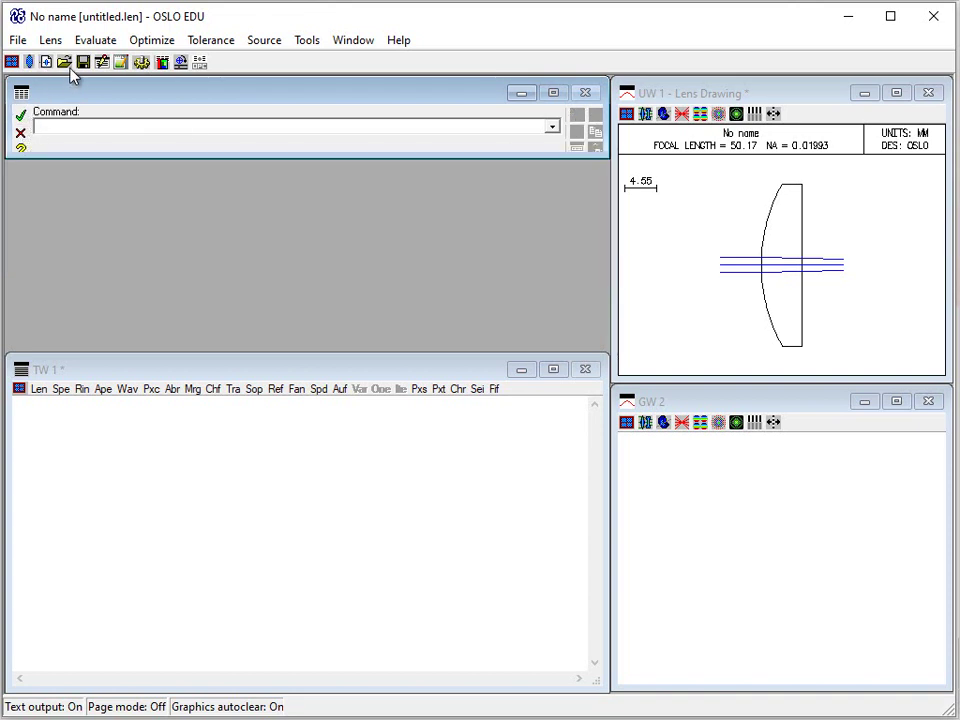
Discard the untitled lens without saving, open PN EFL.len, and redraw its layout.
left_click(64, 62)
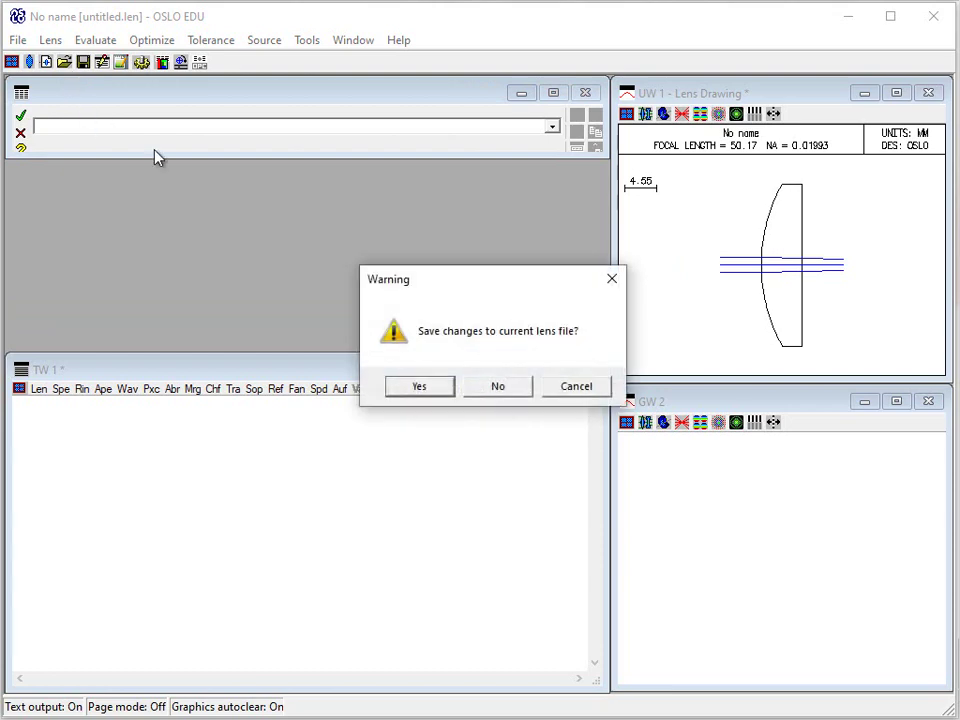
left_click(498, 386)
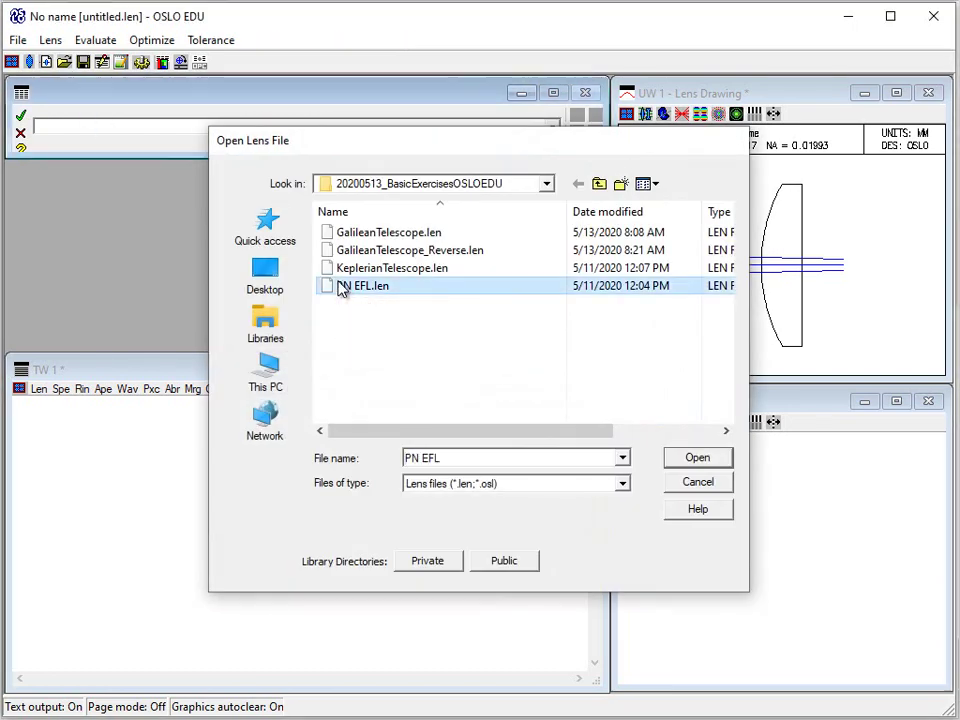
double_click(342, 288)
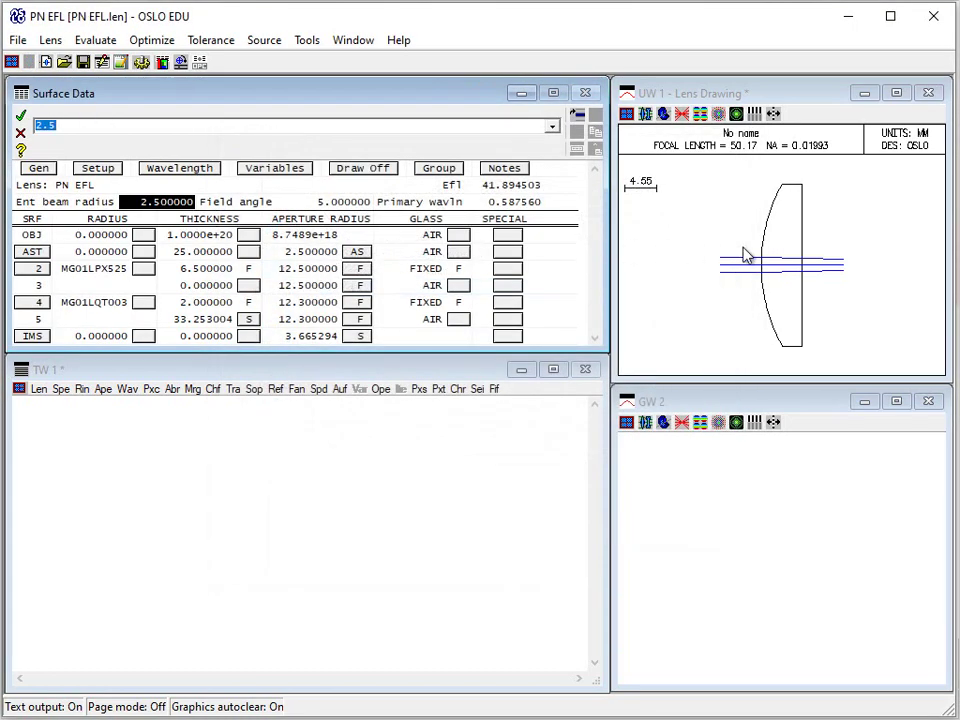
left_click(676, 252)
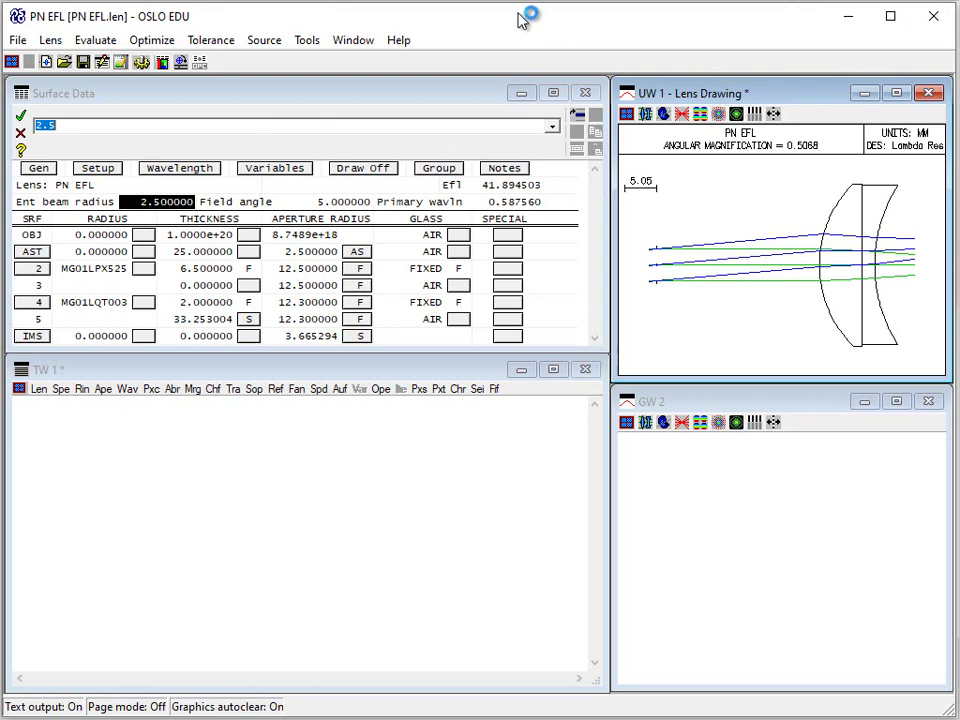
Open KeplerianTelescope.len, redraw its layout, and zoom in on the first lens and back out.
left_click(20, 41)
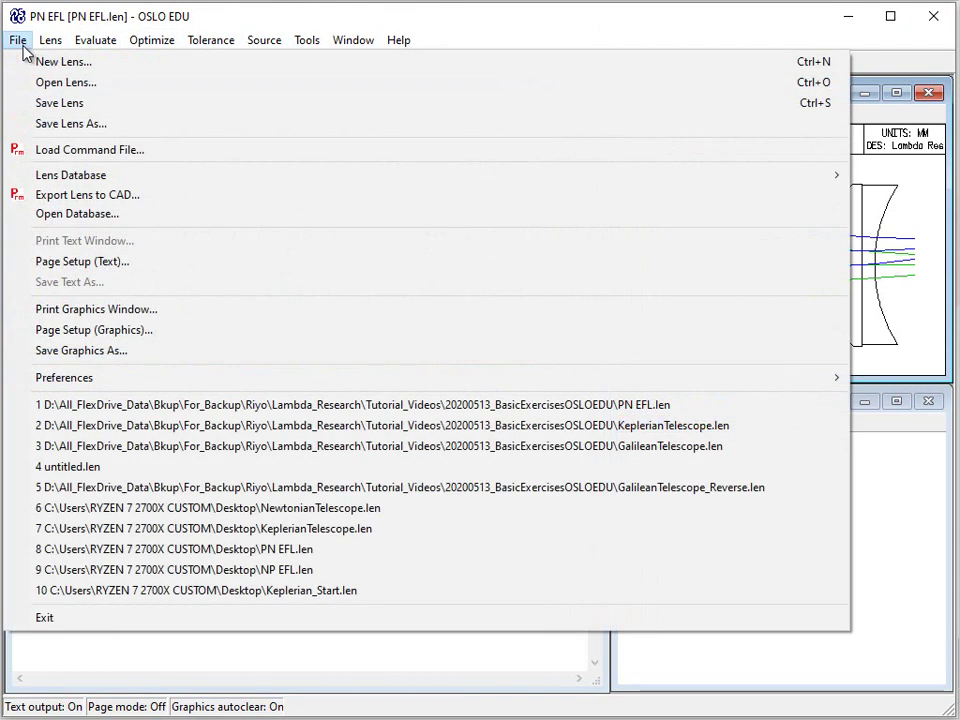
left_click(47, 82)
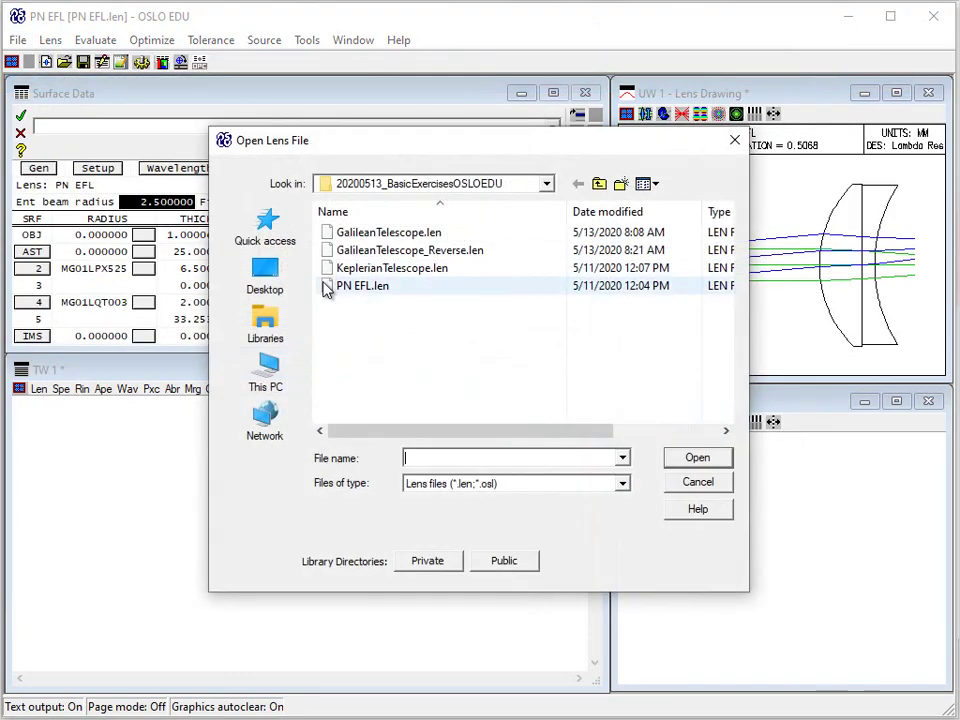
double_click(380, 269)
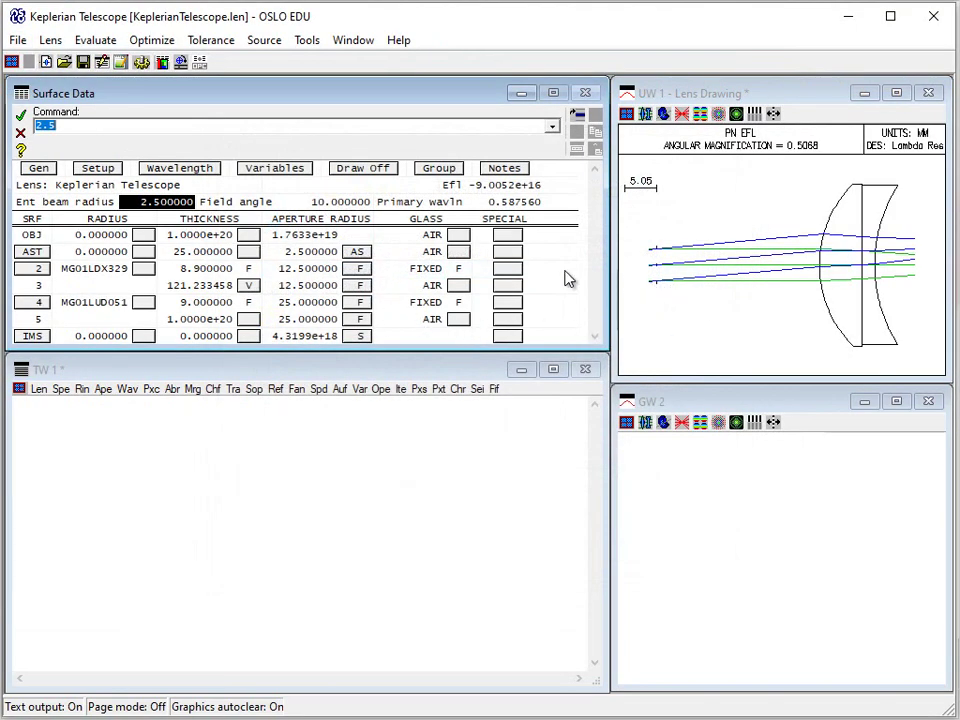
left_click(728, 267)
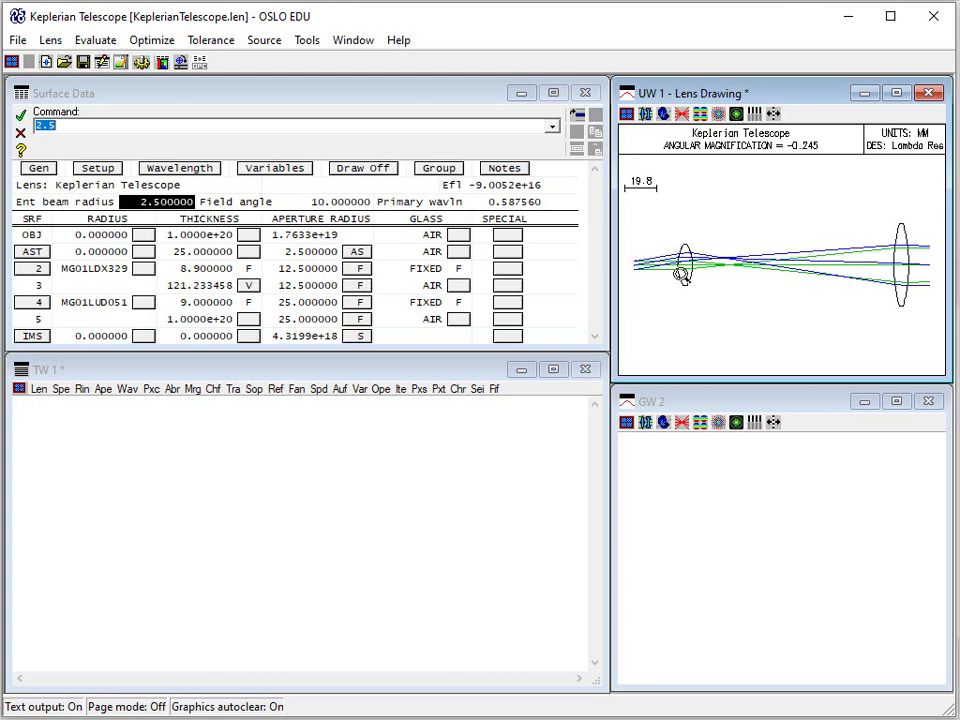
left_click_drag(633, 245, 708, 283)
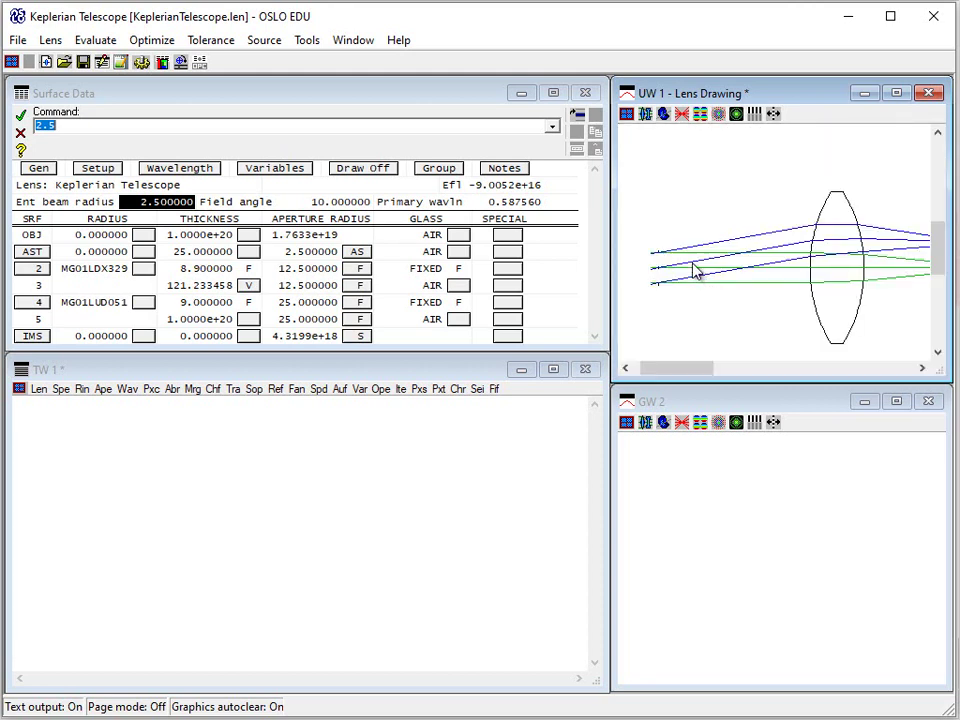
left_click(692, 264)
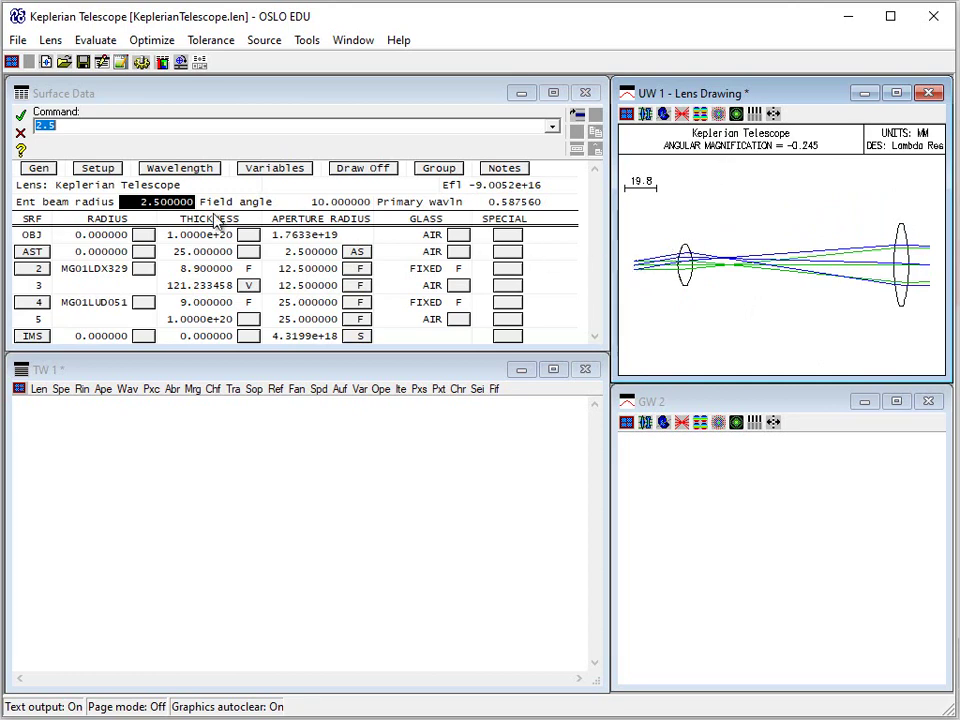
left_click(42, 169)
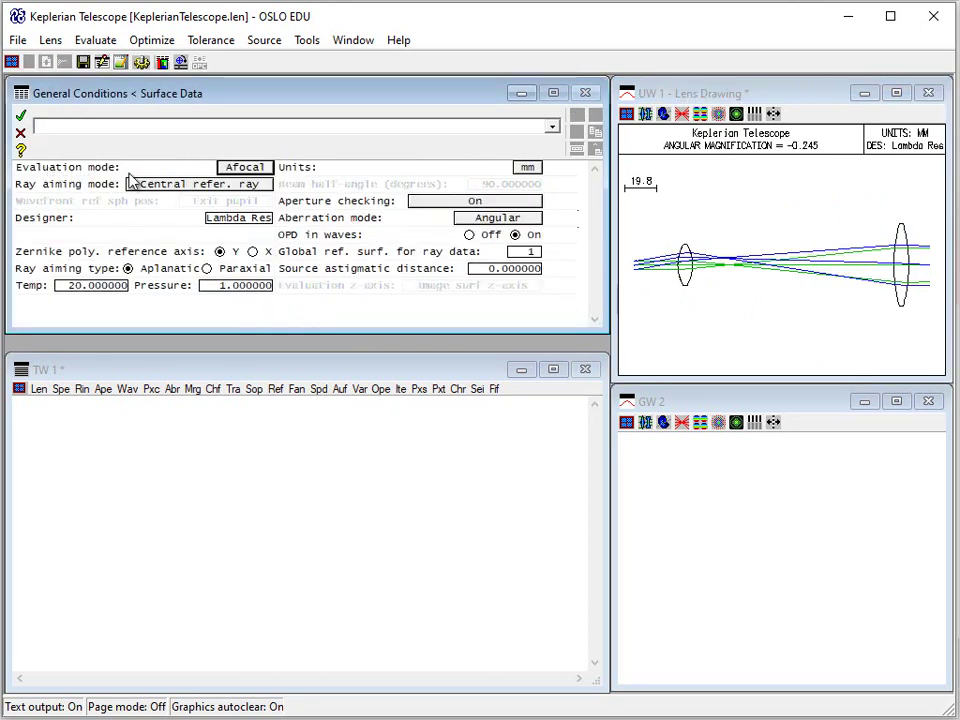
left_click(20, 115)
left_click(55, 168)
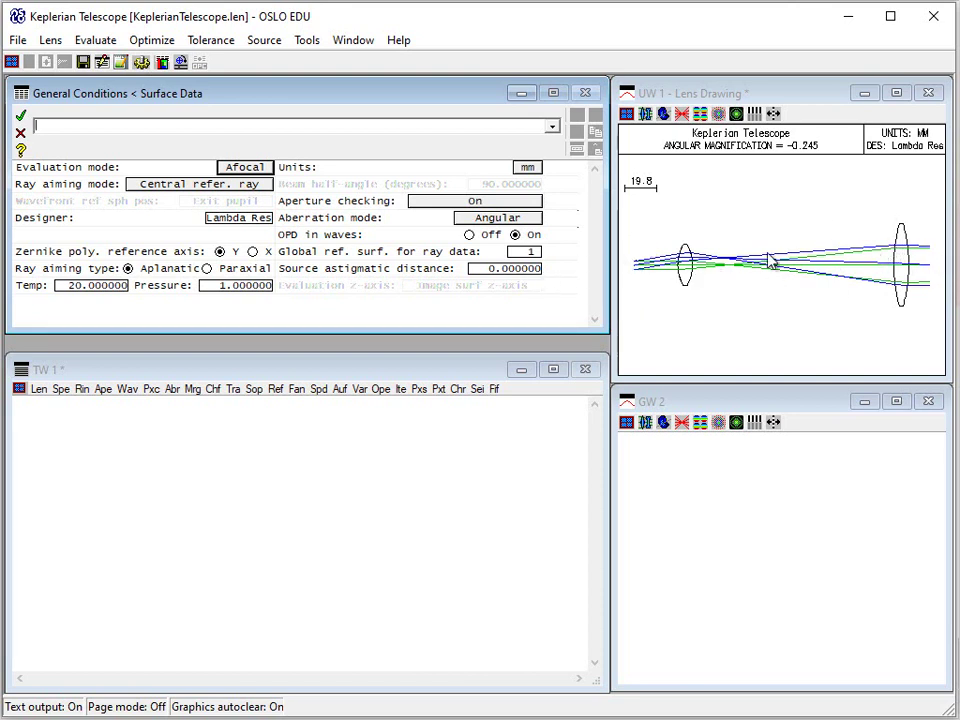
left_click(20, 118)
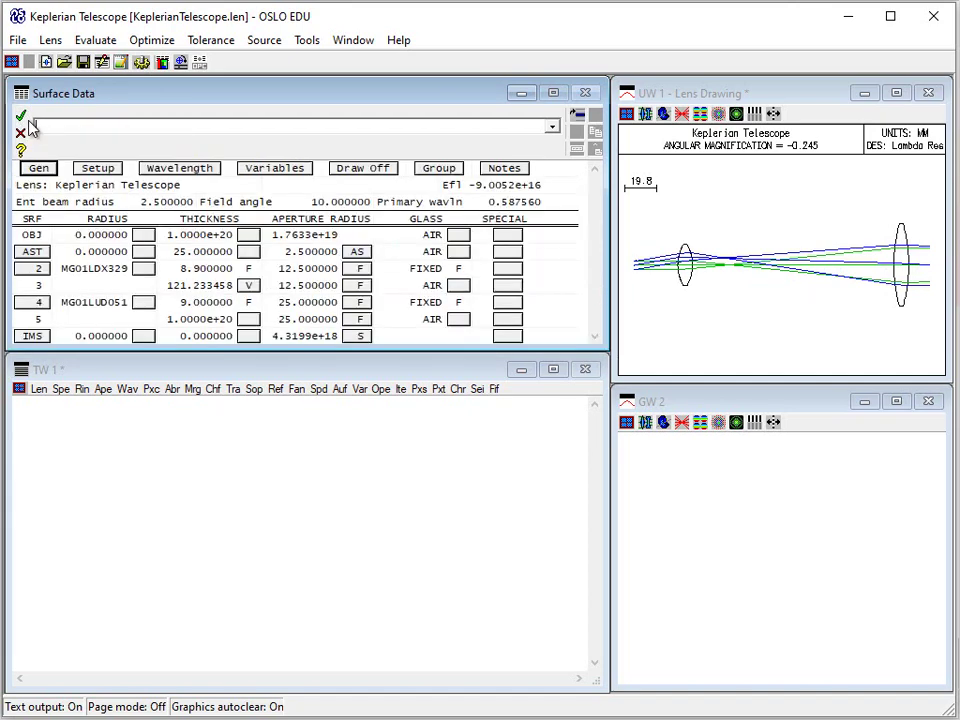
Set surface 3's thickness to 0, giving Efl 21.192871 and angular magnification -0.3884.
left_click(192, 286)
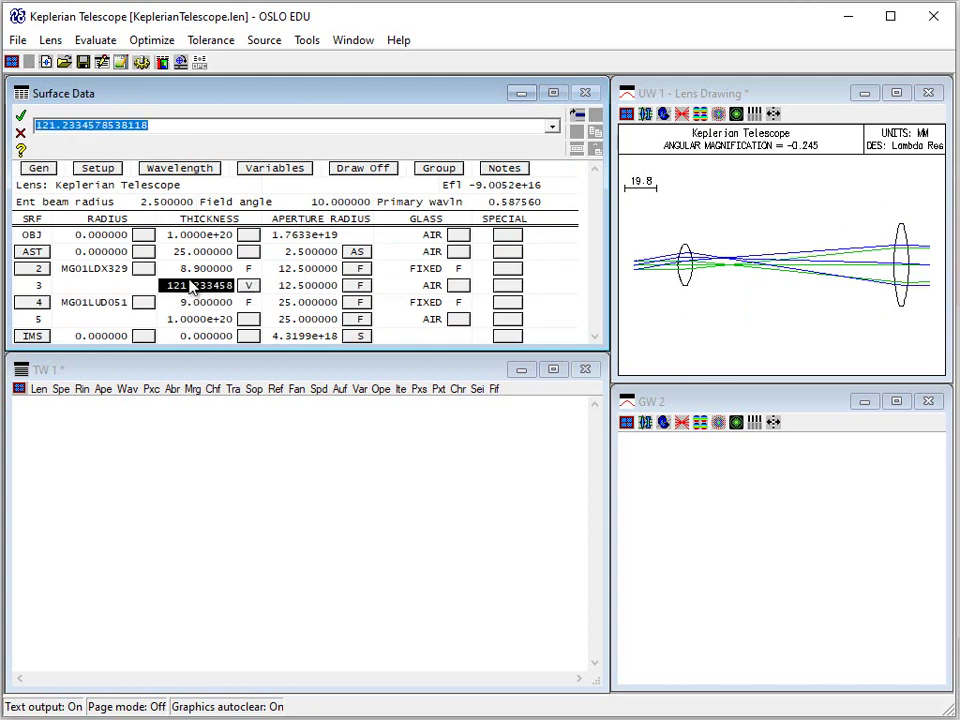
type("0")
key("Return")
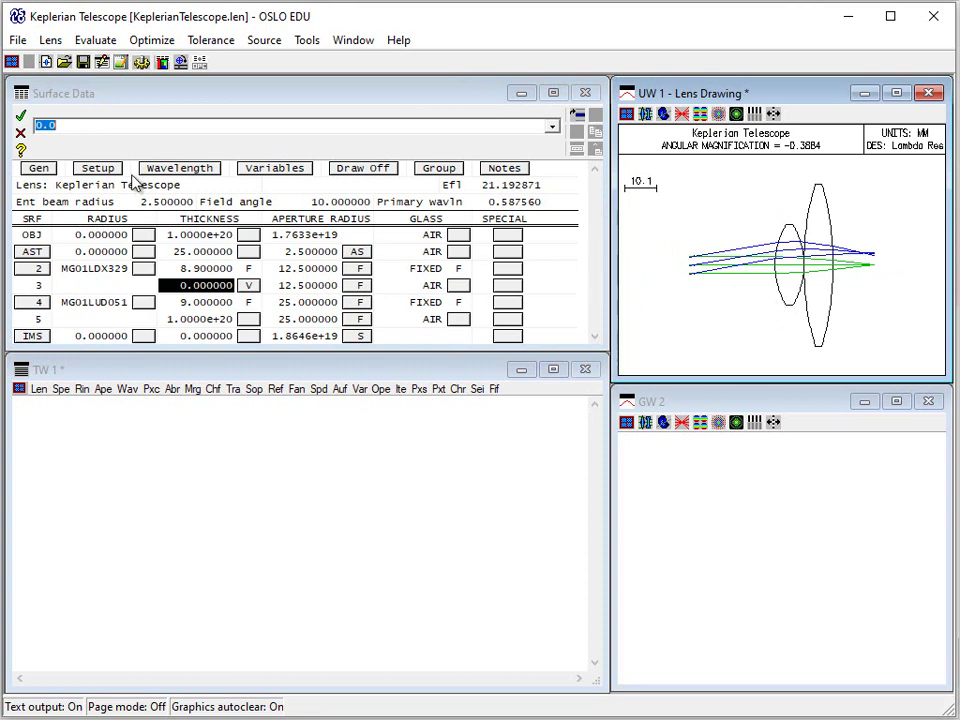
left_click(155, 42)
left_click(187, 103)
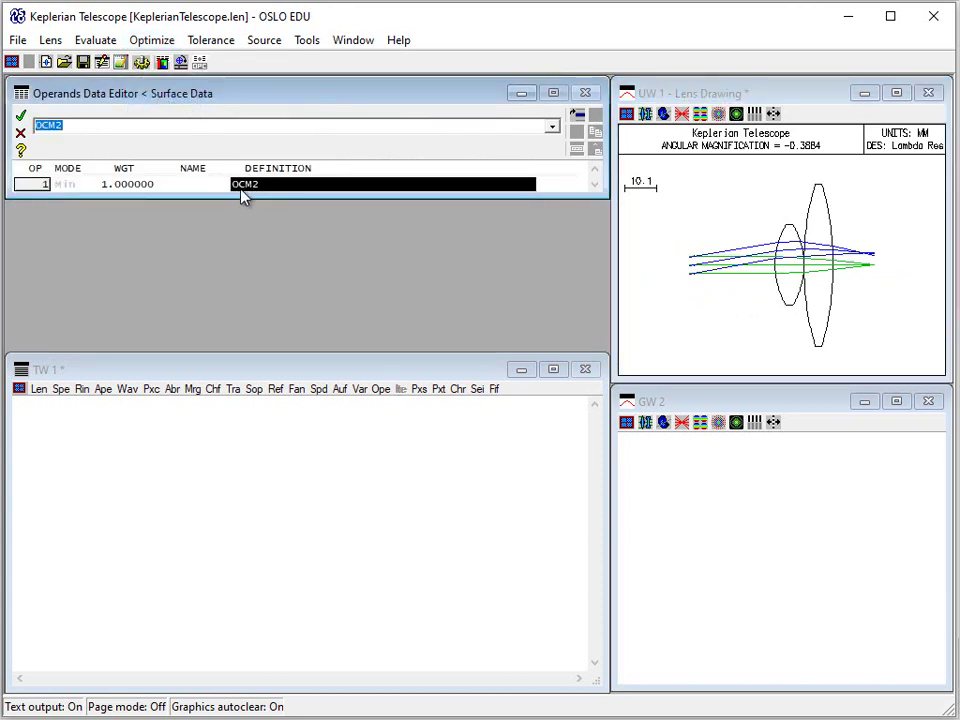
left_click(21, 150)
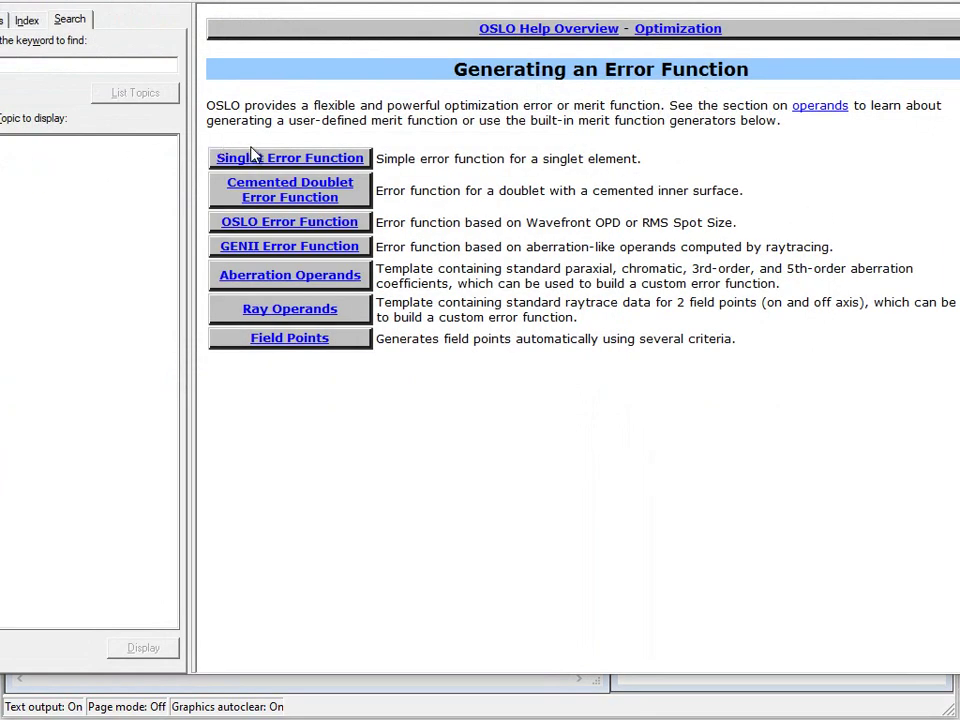
left_click(303, 280)
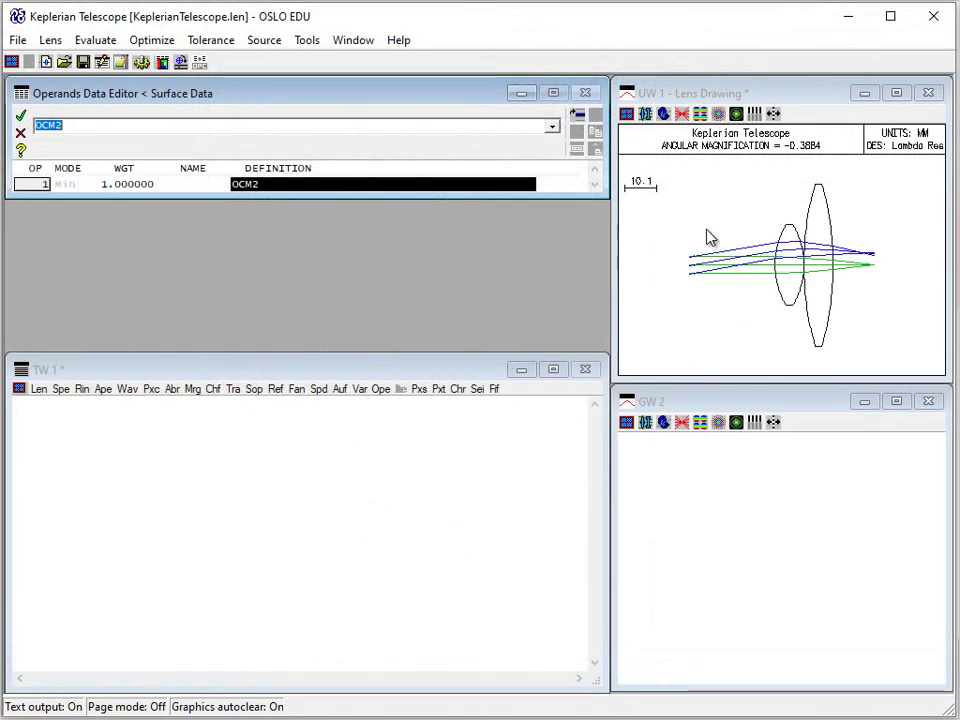
left_click_drag(671, 216, 797, 315)
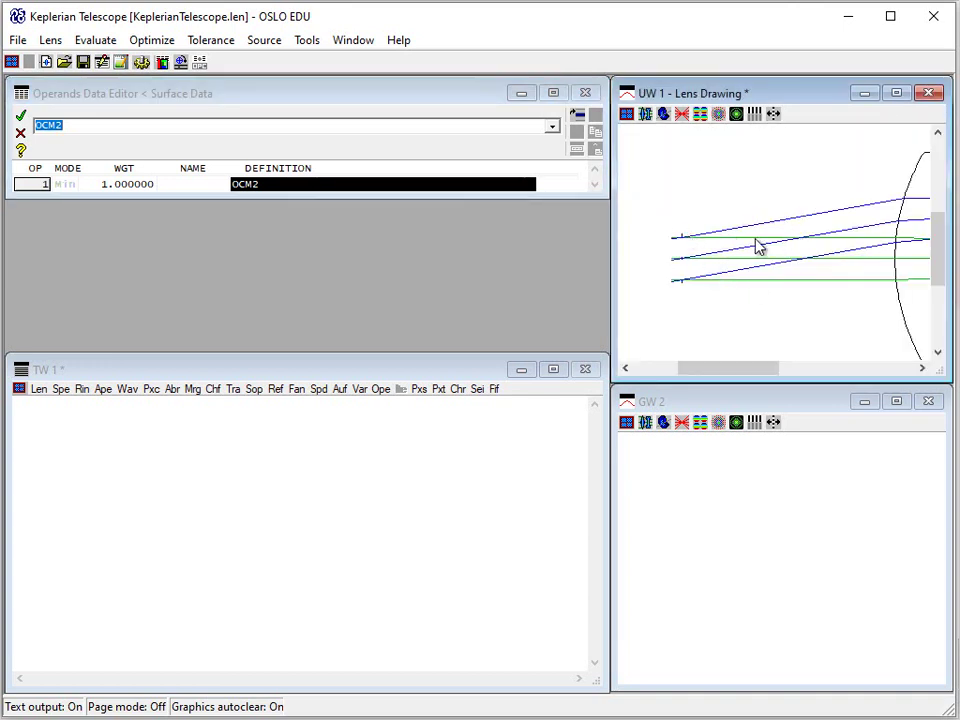
double_click(752, 274)
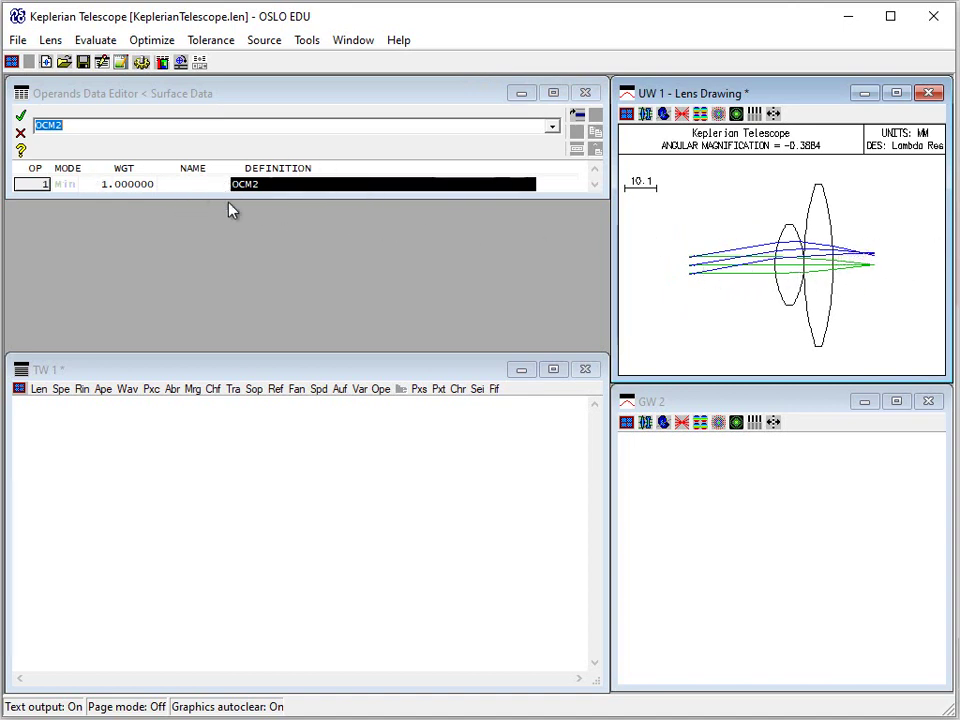
left_click(22, 119)
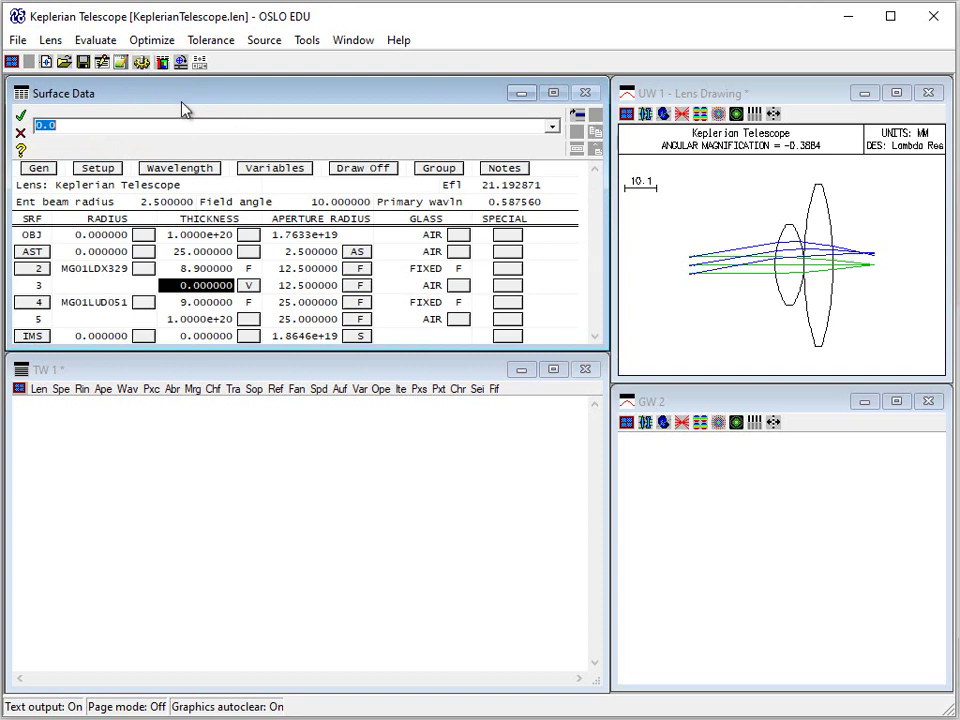
Make surface 3's thickness variable and confirm it is the only variable, bounded 0.1 to 1.0e+04.
left_click(150, 40)
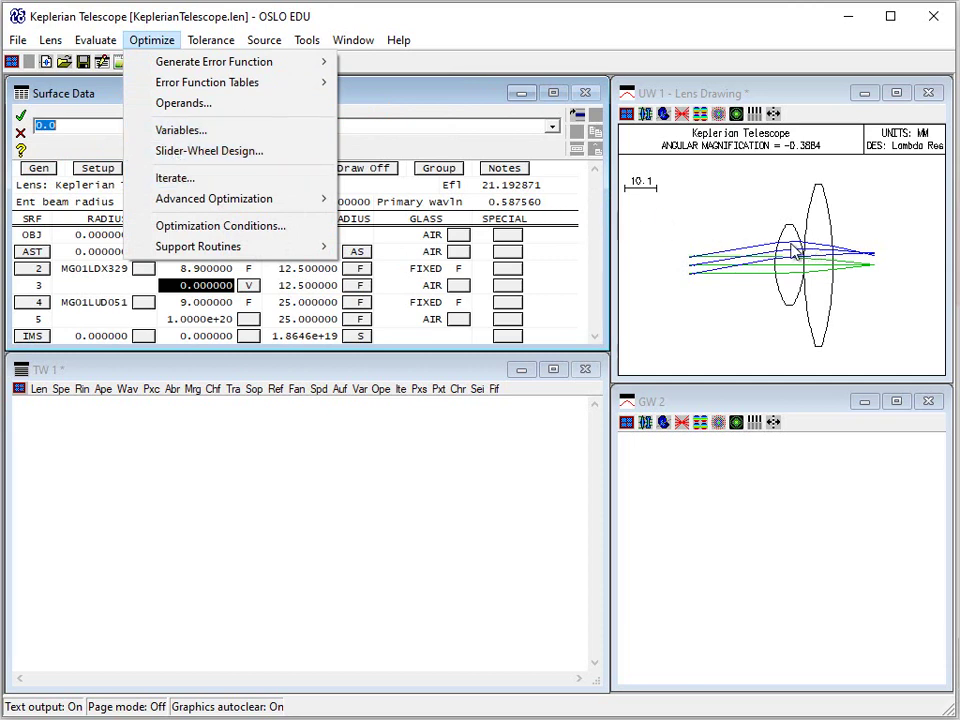
left_click(418, 122)
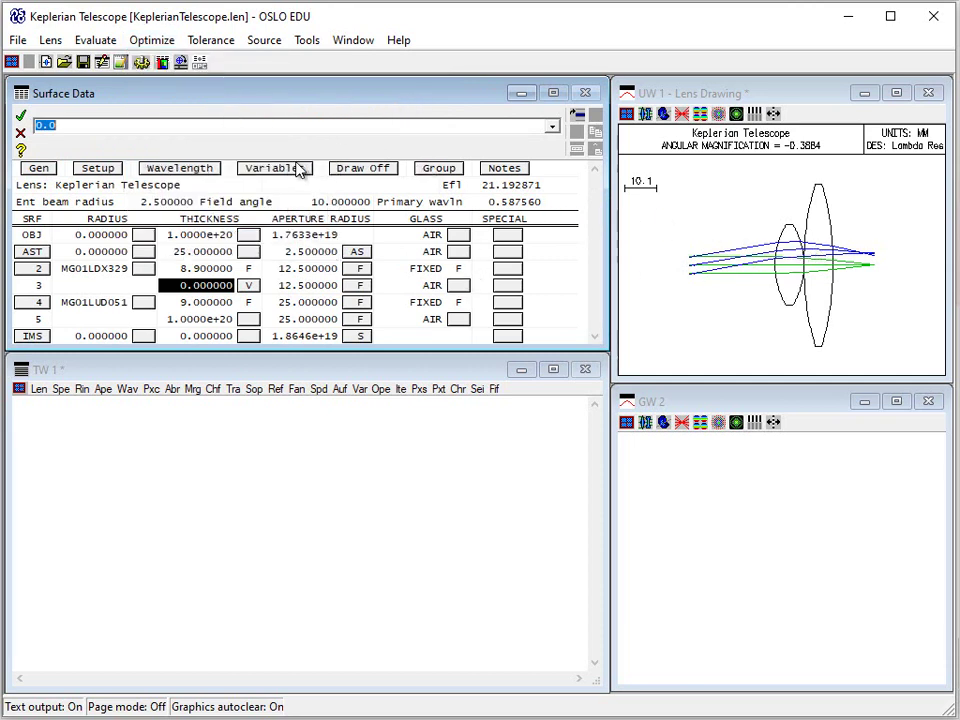
left_click(249, 287)
left_click(273, 295)
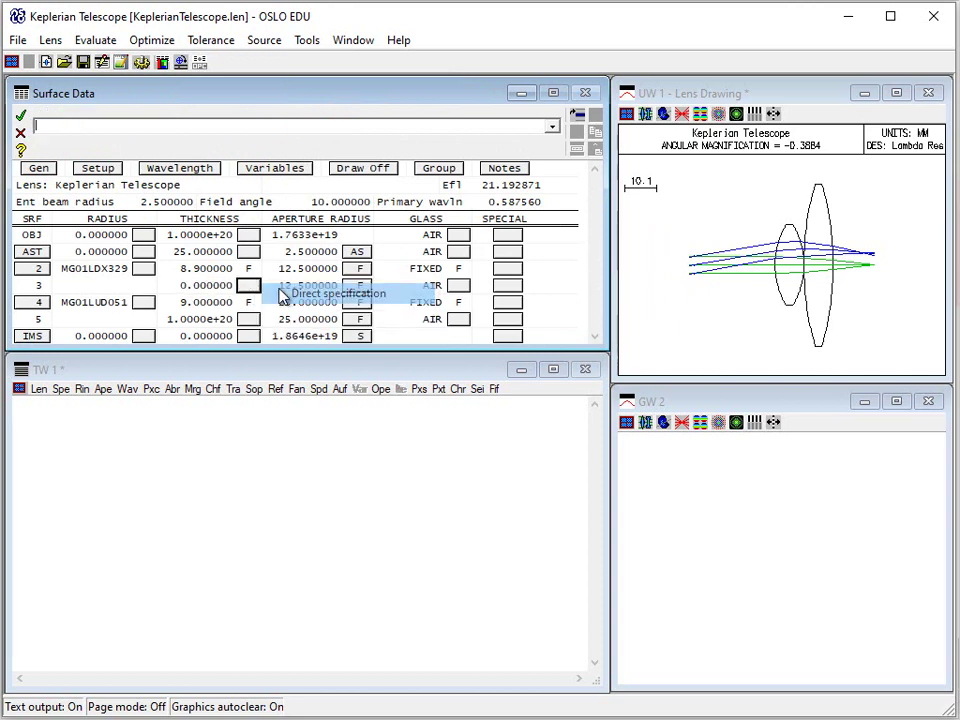
left_click(251, 287)
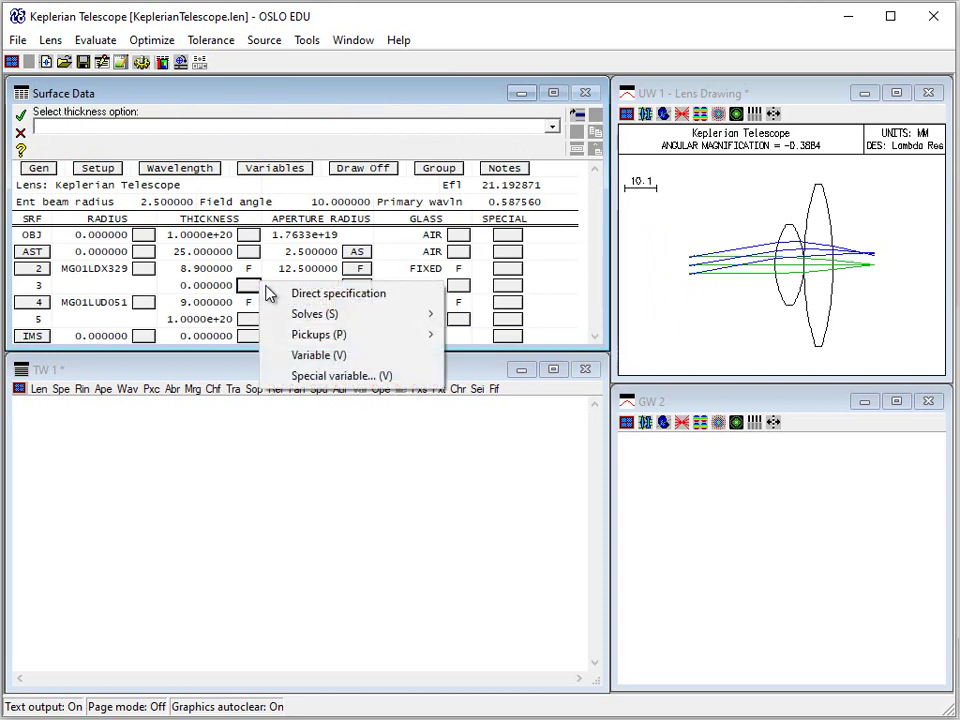
left_click(302, 357)
left_click(262, 172)
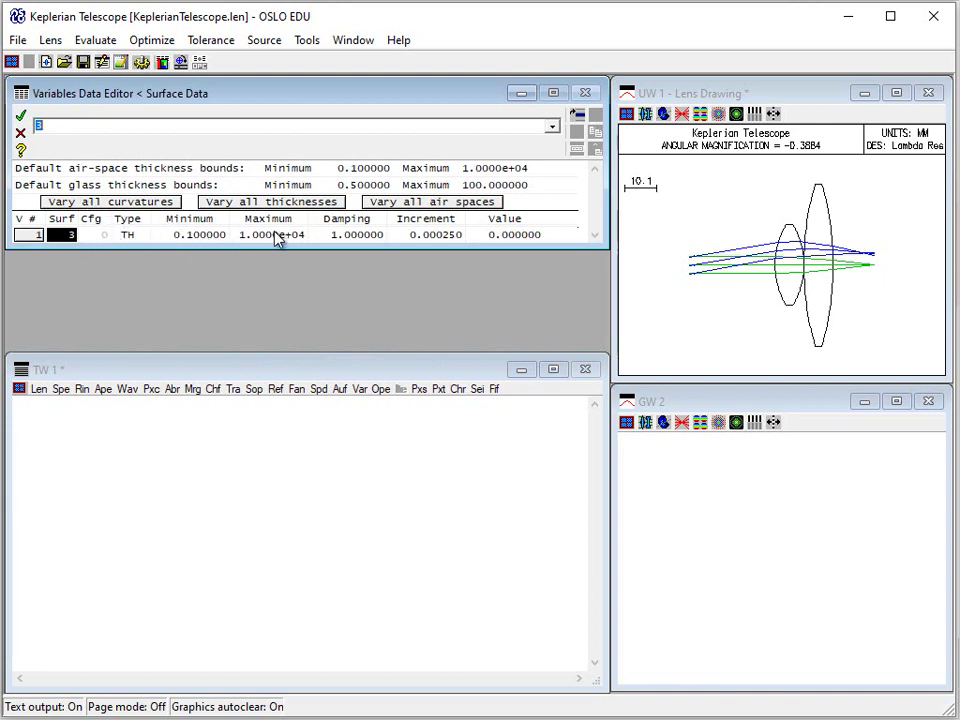
left_click(20, 116)
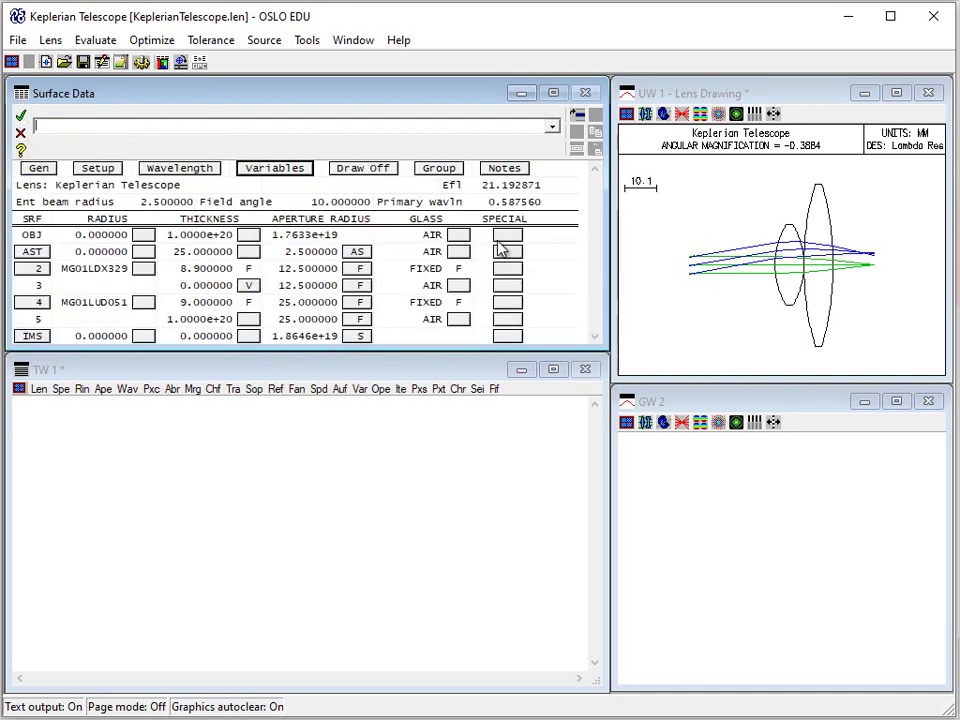
Run a full 10-iteration optimization and redraw, restoring surface 3's spacing to 121.233458.
left_click(148, 42)
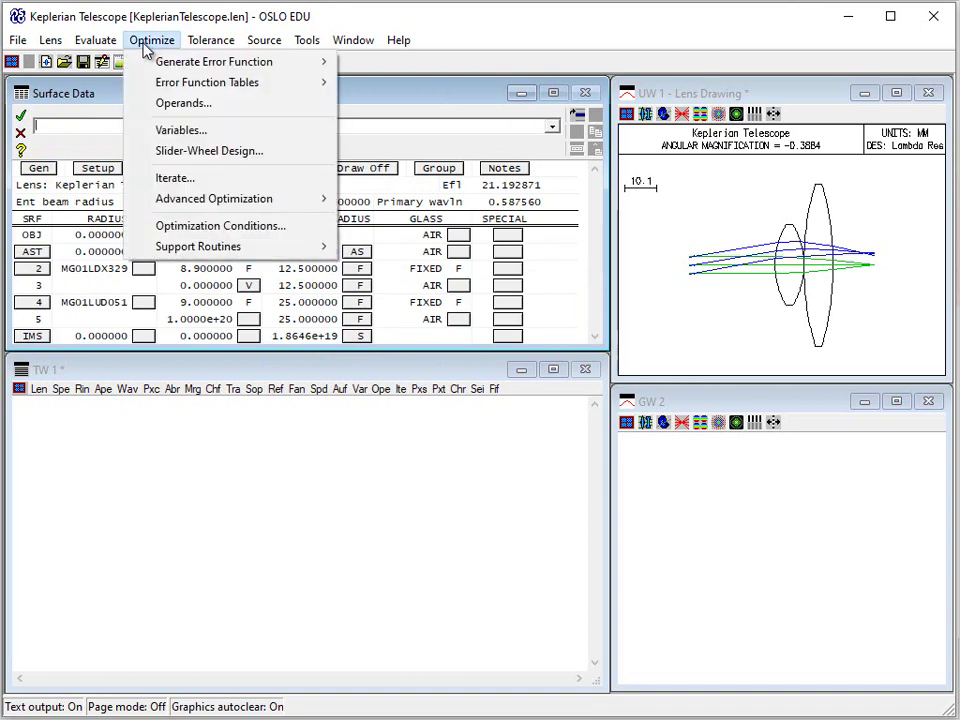
left_click(190, 178)
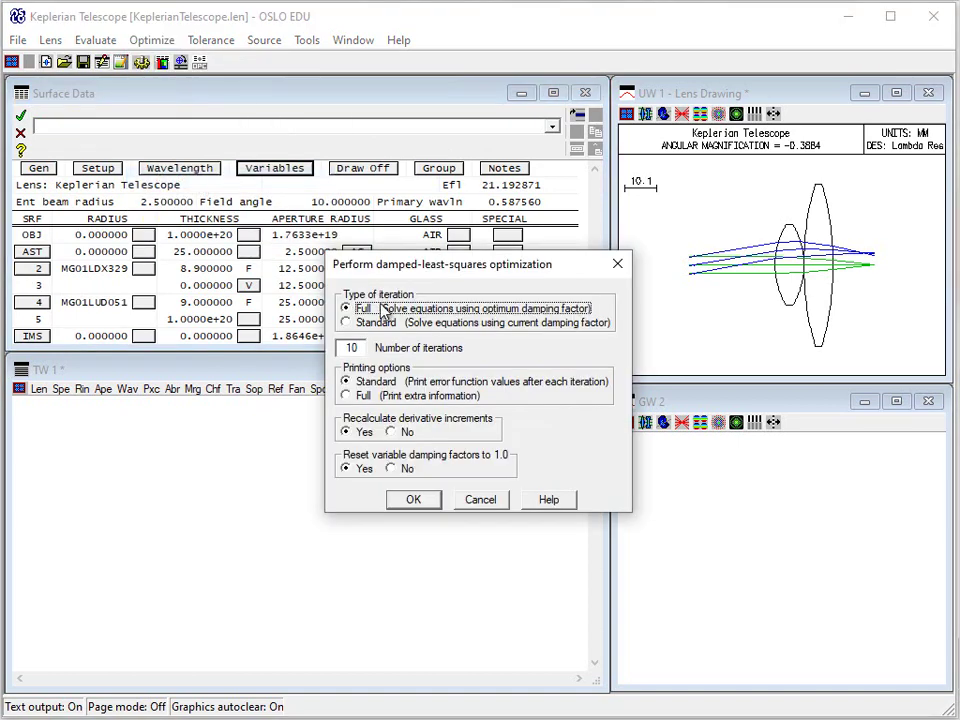
left_click(420, 500)
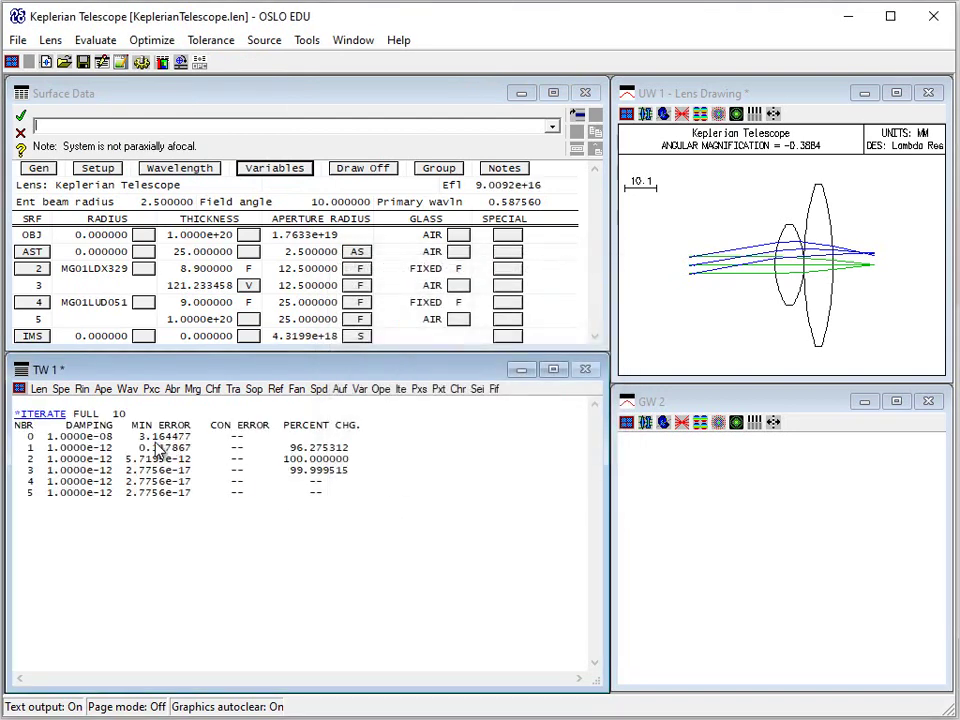
left_click(754, 264)
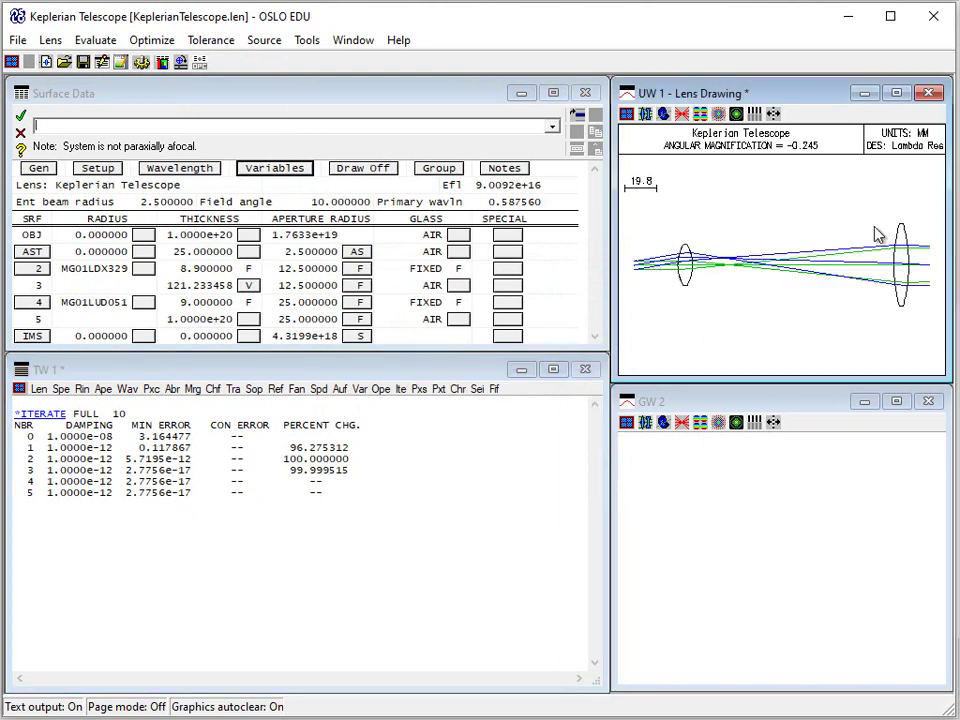
left_click_drag(693, 203, 936, 281)
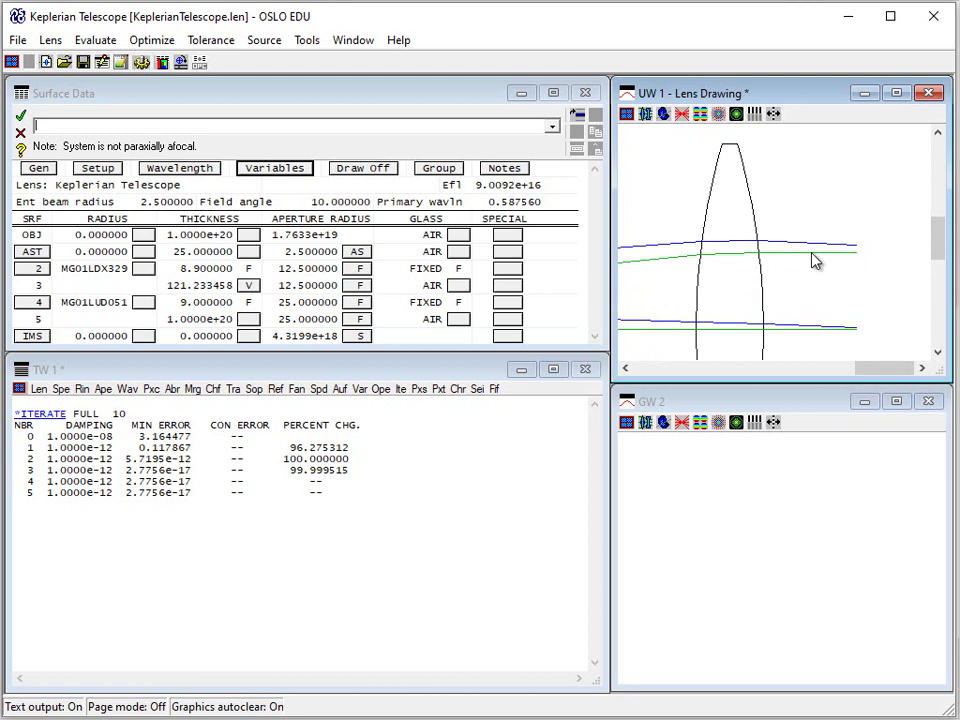
Redraw the telescope, zoom into each lens's ray paths, and unzoom after each.
left_click(729, 253)
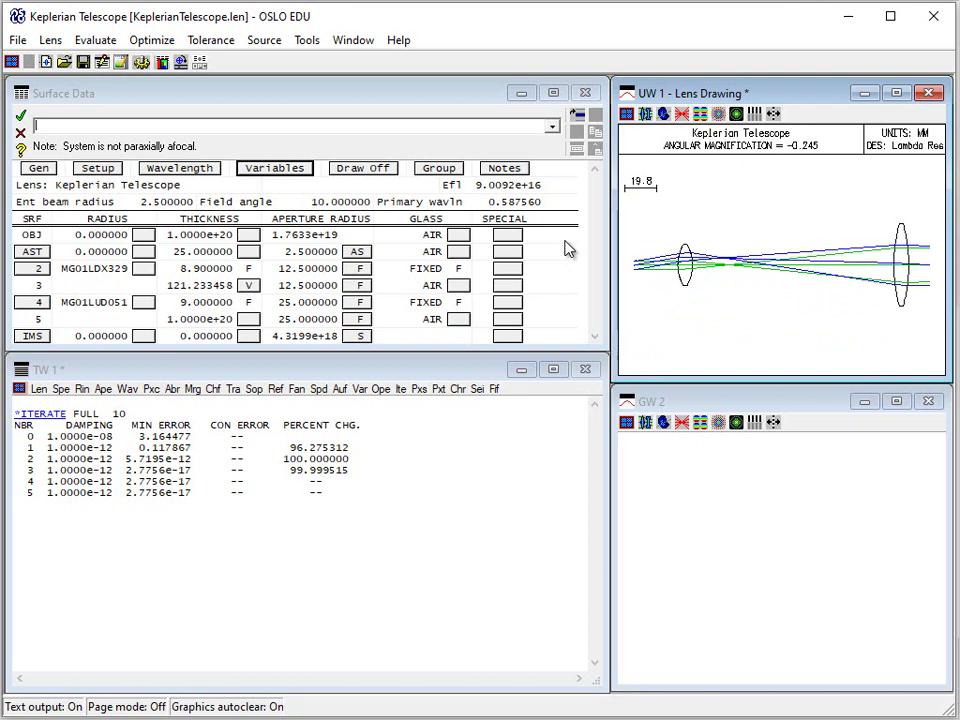
left_click(755, 266)
left_click_drag(647, 242, 703, 298)
right_click(698, 272)
mouse_move(875, 232)
left_mouse_down()
mouse_move(945, 281)
mouse_move(945, 296)
left_mouse_up()
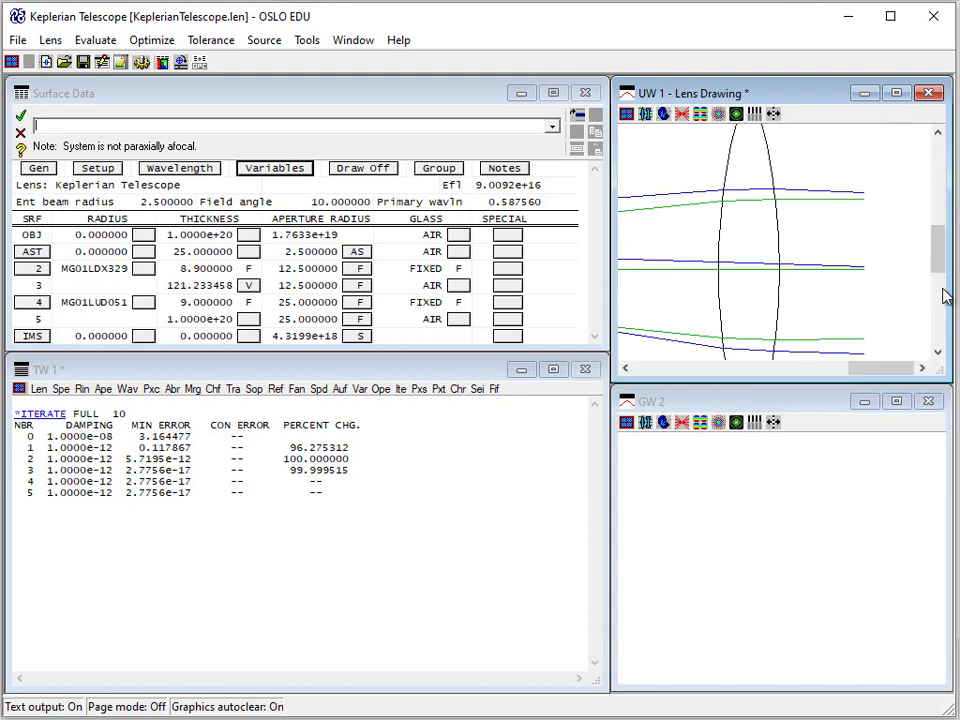
right_click(848, 268)
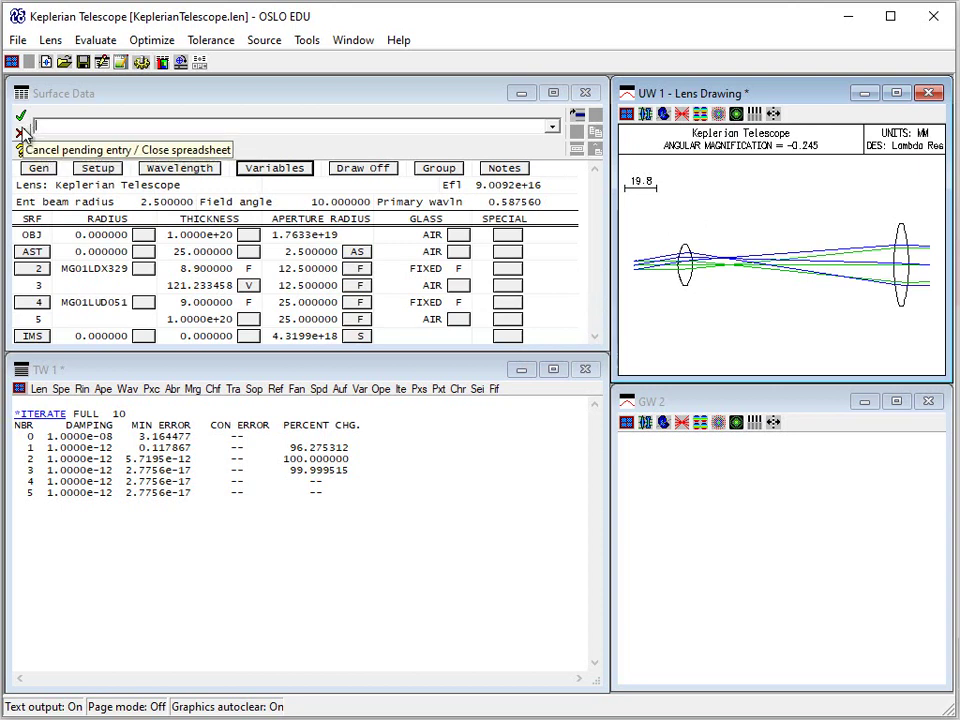
Close the spreadsheet and open GalileanTelescope.len, declining to save the Keplerian telescope changes.
left_click(21, 117)
left_click(18, 40)
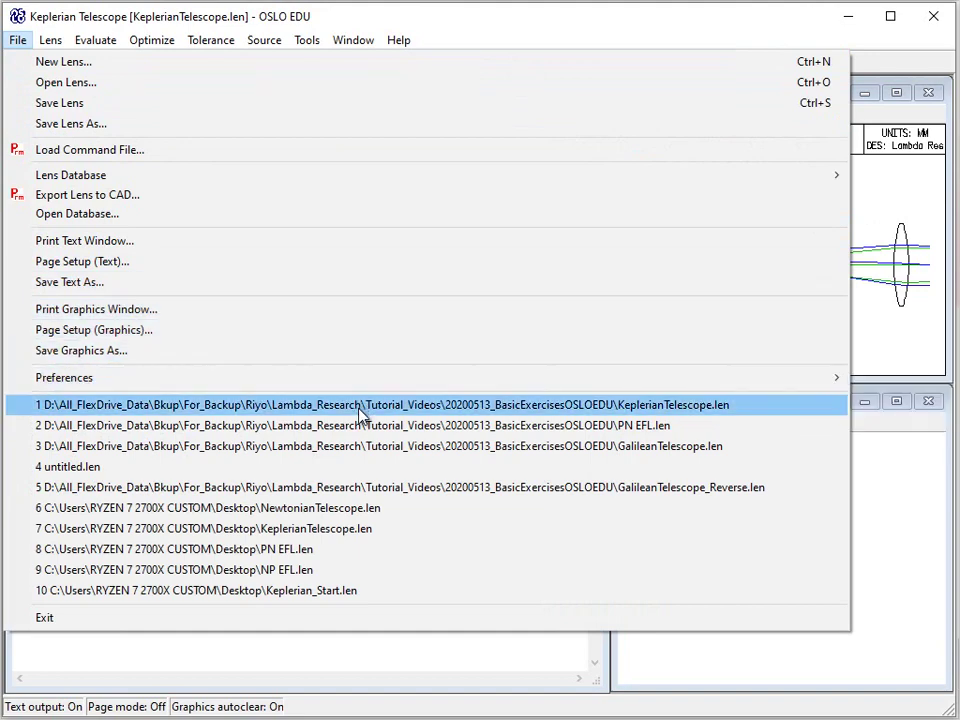
left_click(354, 446)
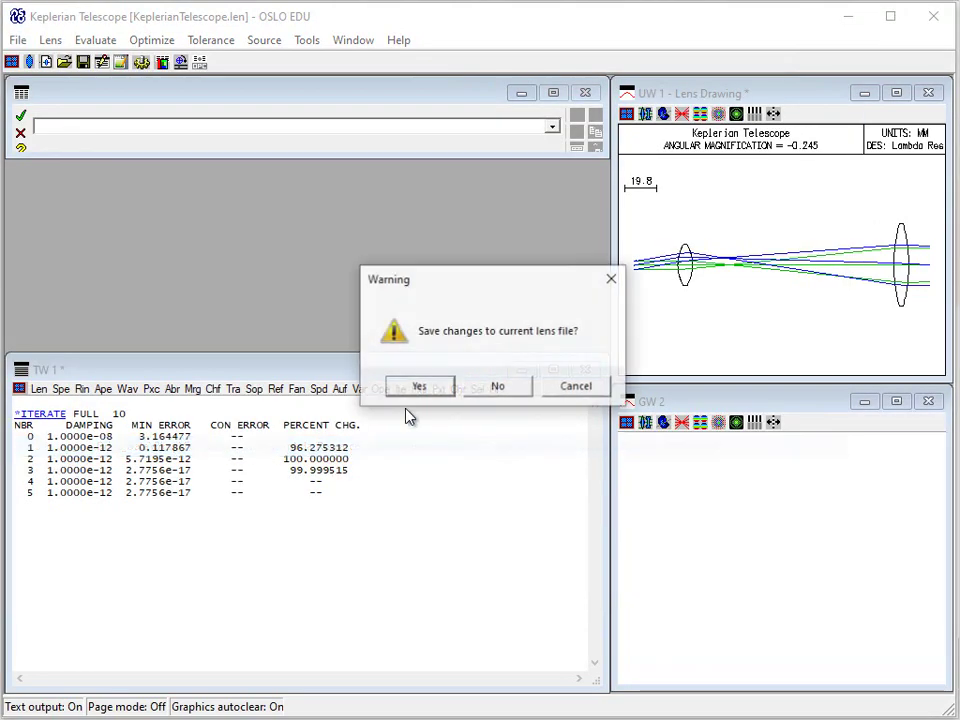
left_click(497, 388)
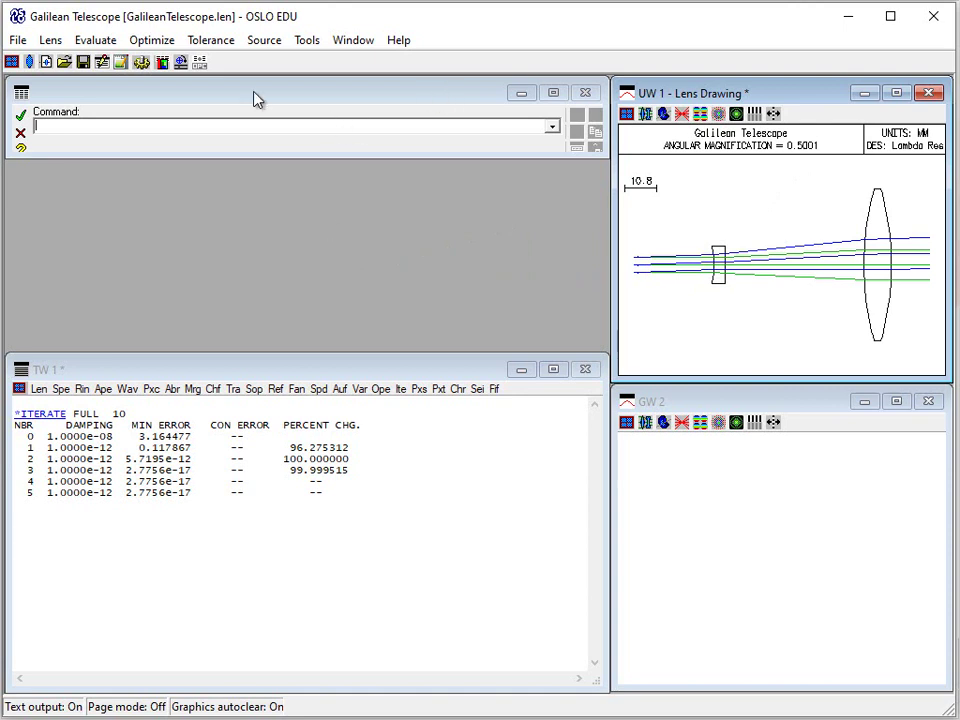
Set surface 3's thickness to 0 and redraw the layout with zero spacing.
left_click(30, 62)
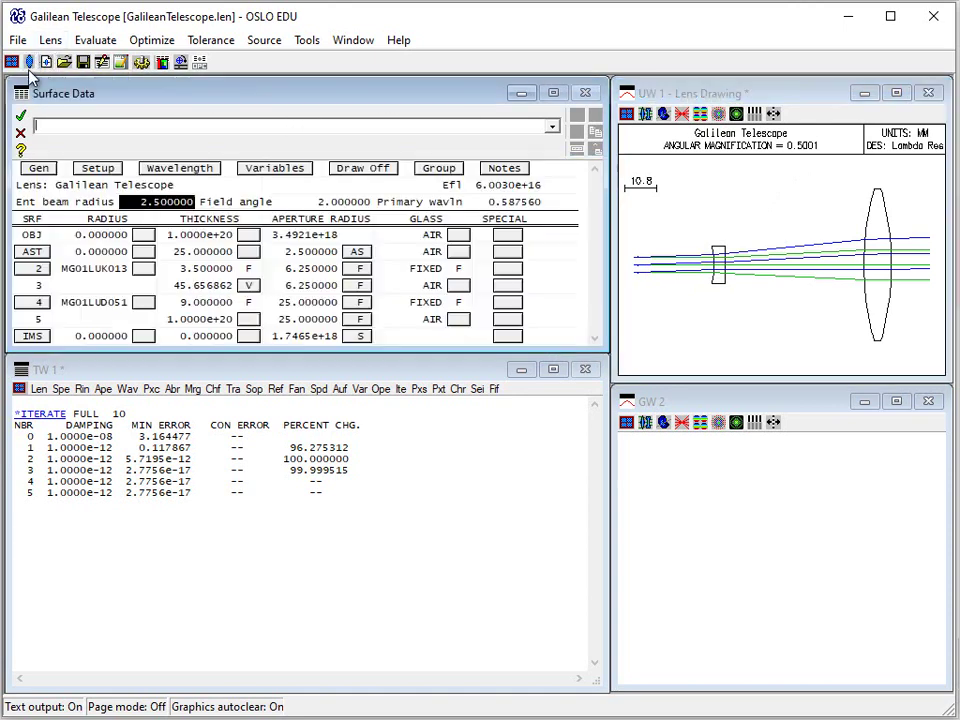
left_click(198, 287)
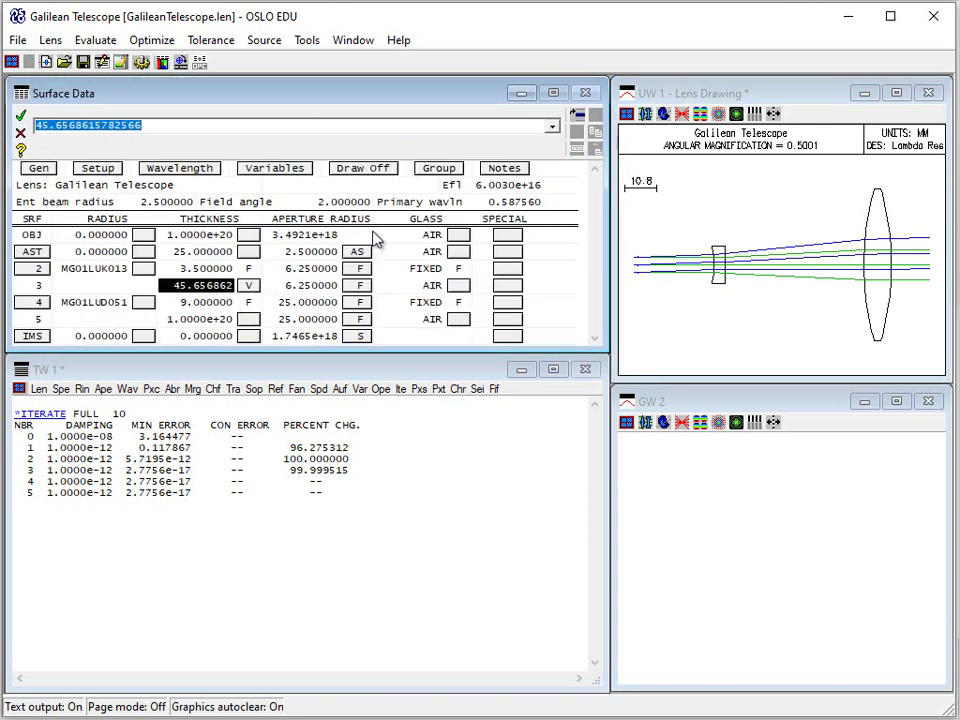
type("0")
key("Return")
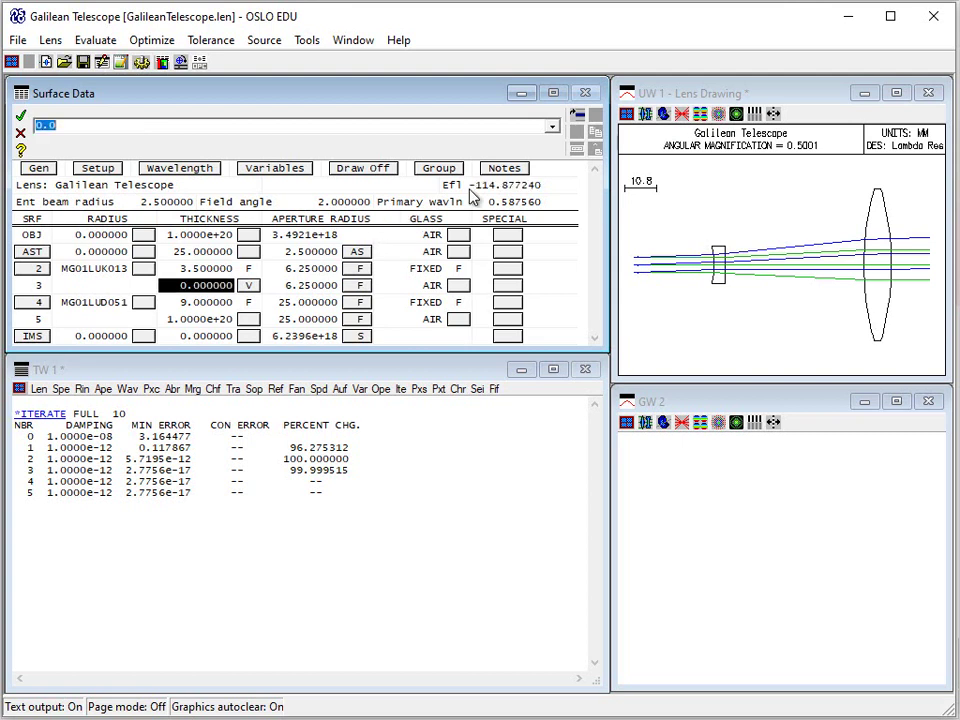
left_click(768, 290)
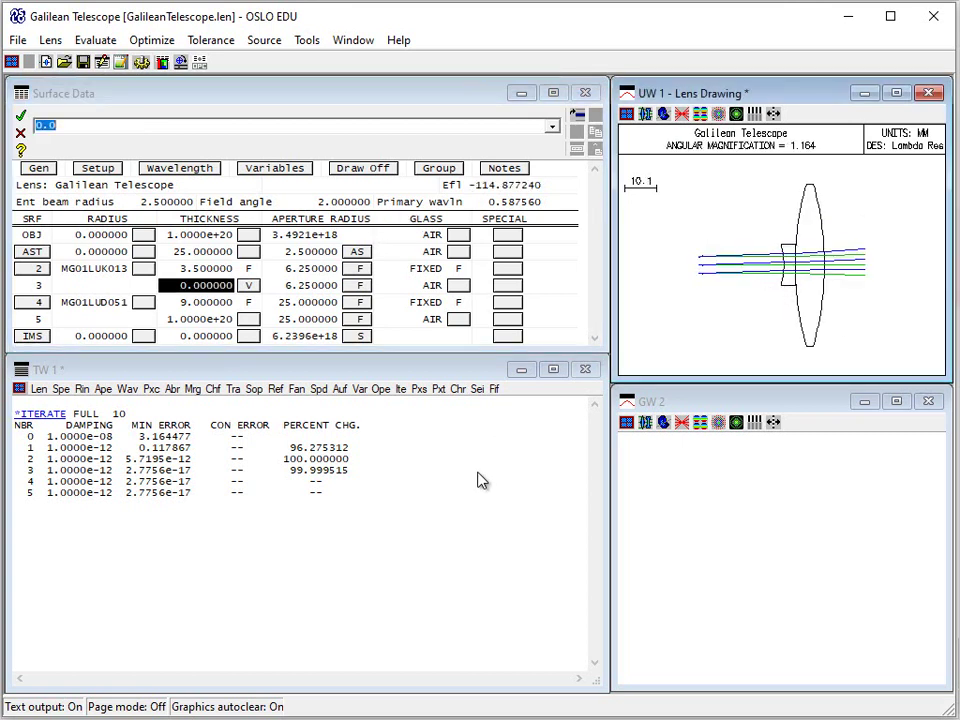
Run Optimize > Iterate to restore the spacing to 45.656862 mm.
left_click(153, 40)
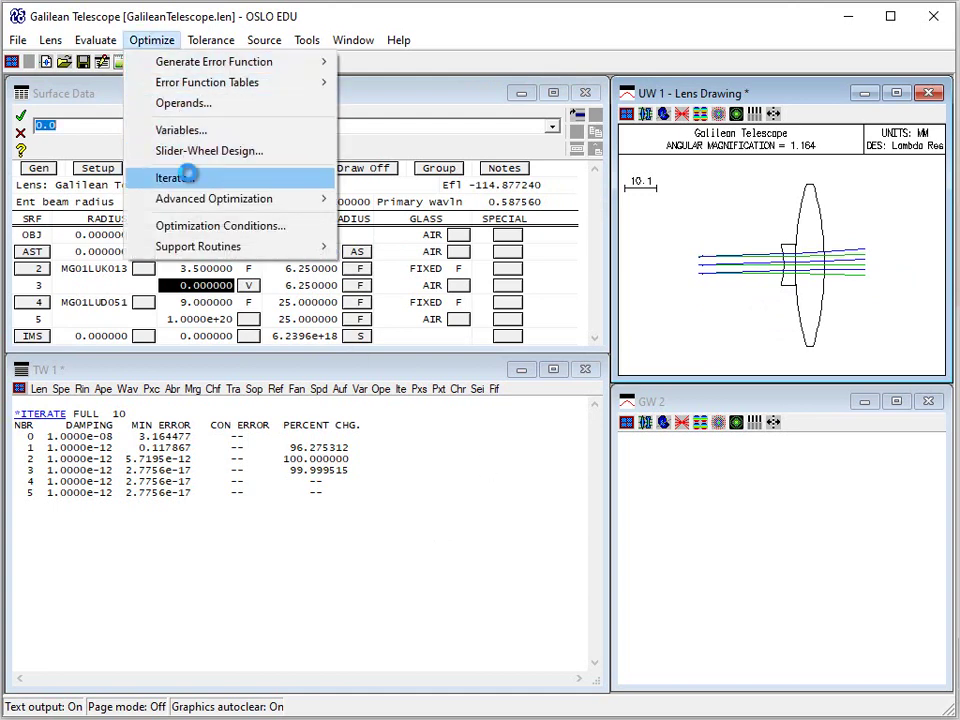
left_click(186, 177)
left_click(410, 498)
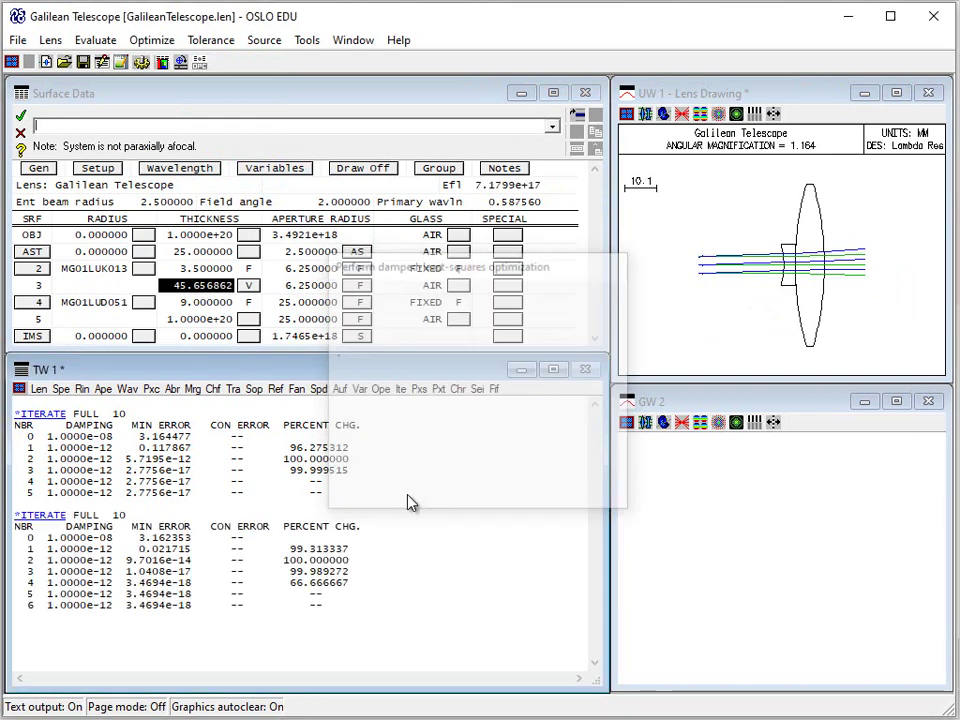
Redraw the optimized Galilean layout, reverse surfaces 2–5, then cancel the surface changes.
left_click(715, 274)
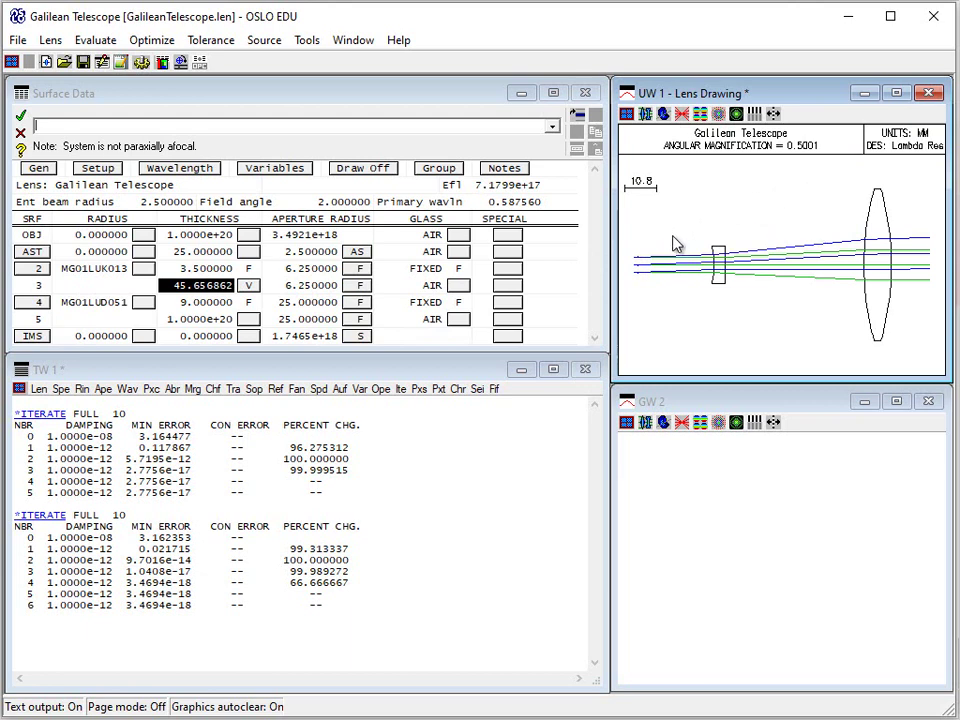
left_click(45, 277)
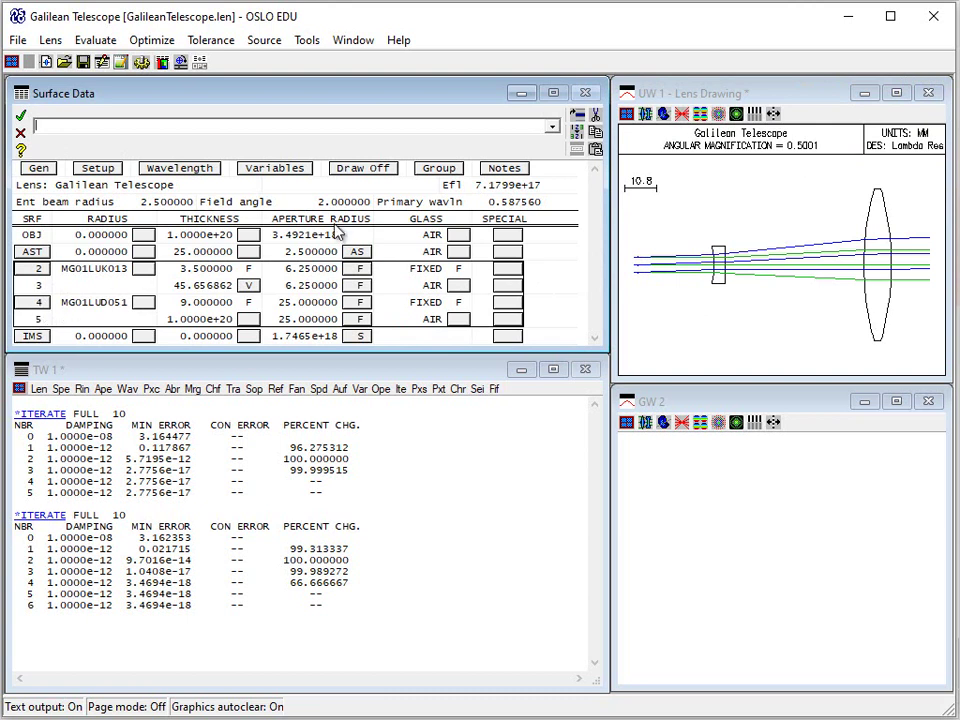
left_click(578, 143)
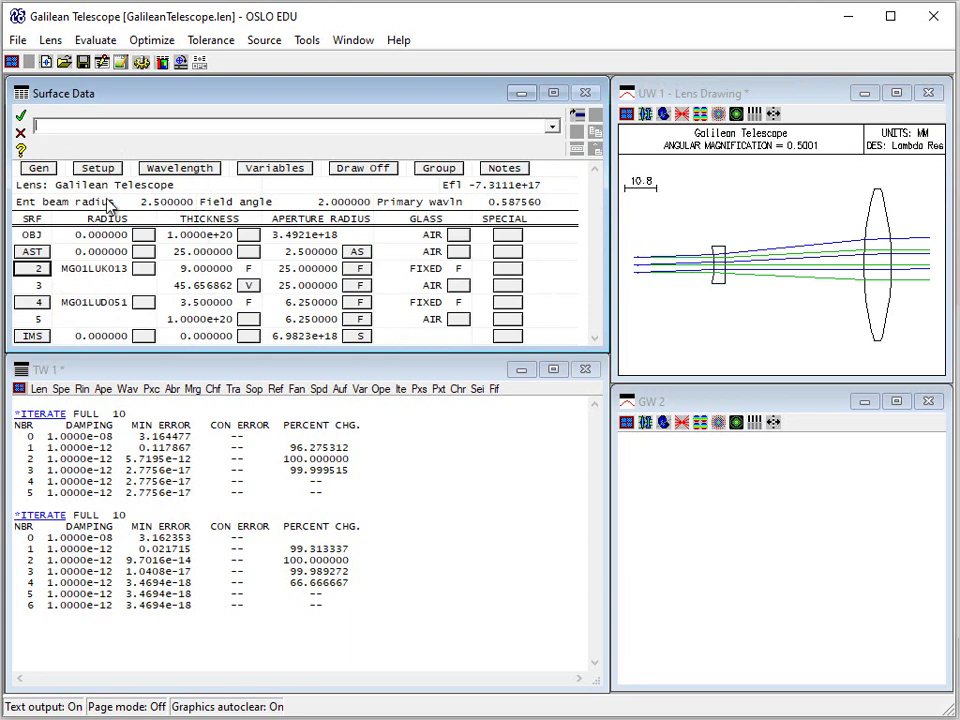
left_click(20, 133)
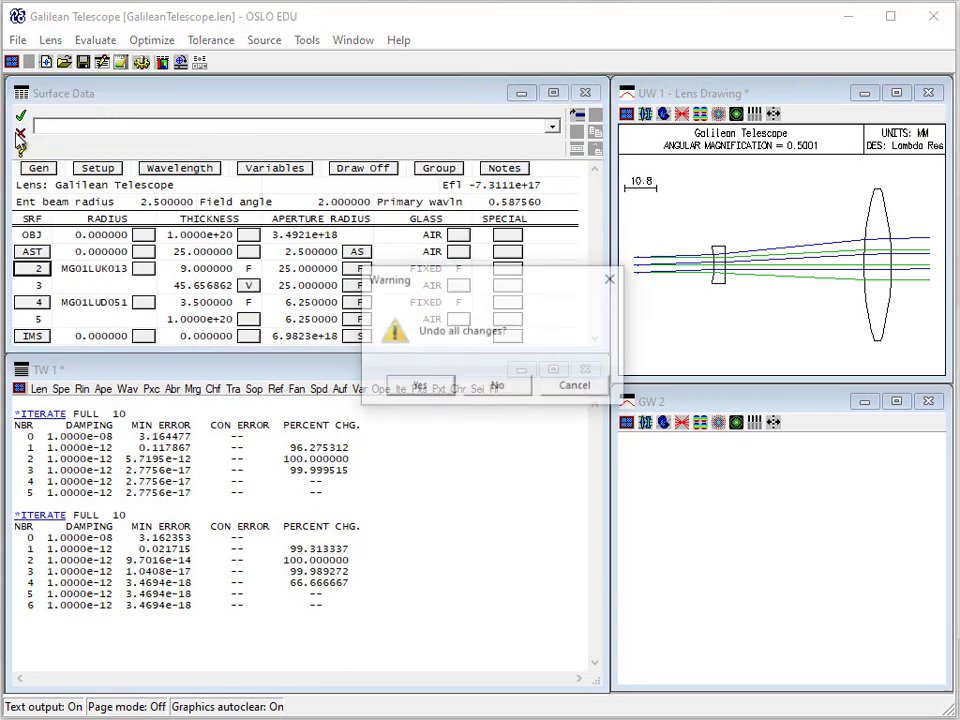
Confirm undoing all changes and open GalileanTelescope_Reverse.len from recent files.
left_click(420, 387)
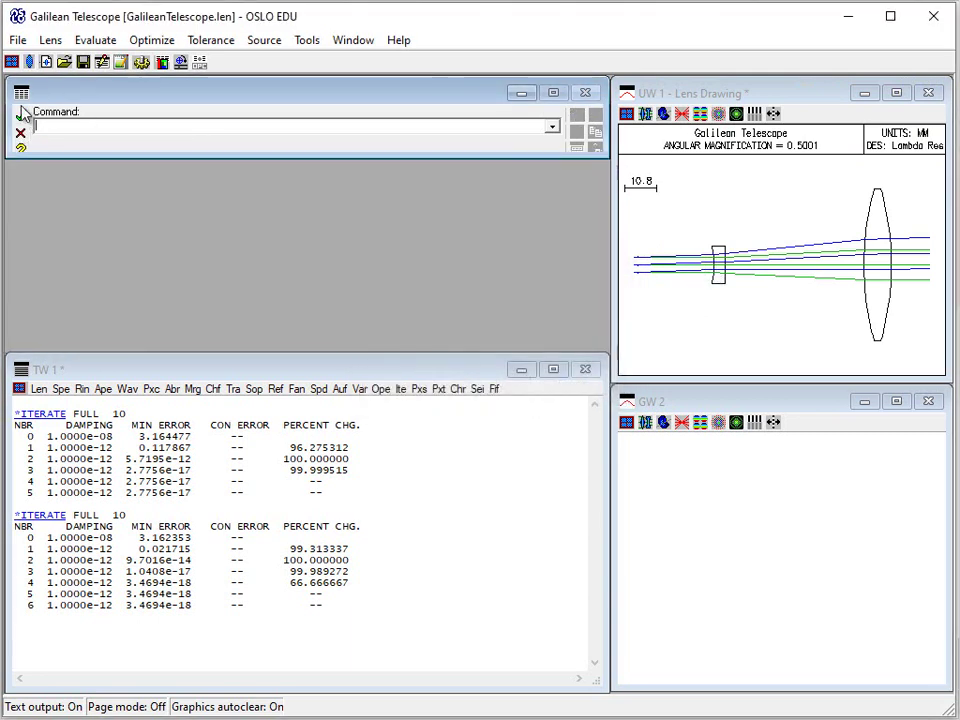
left_click(18, 40)
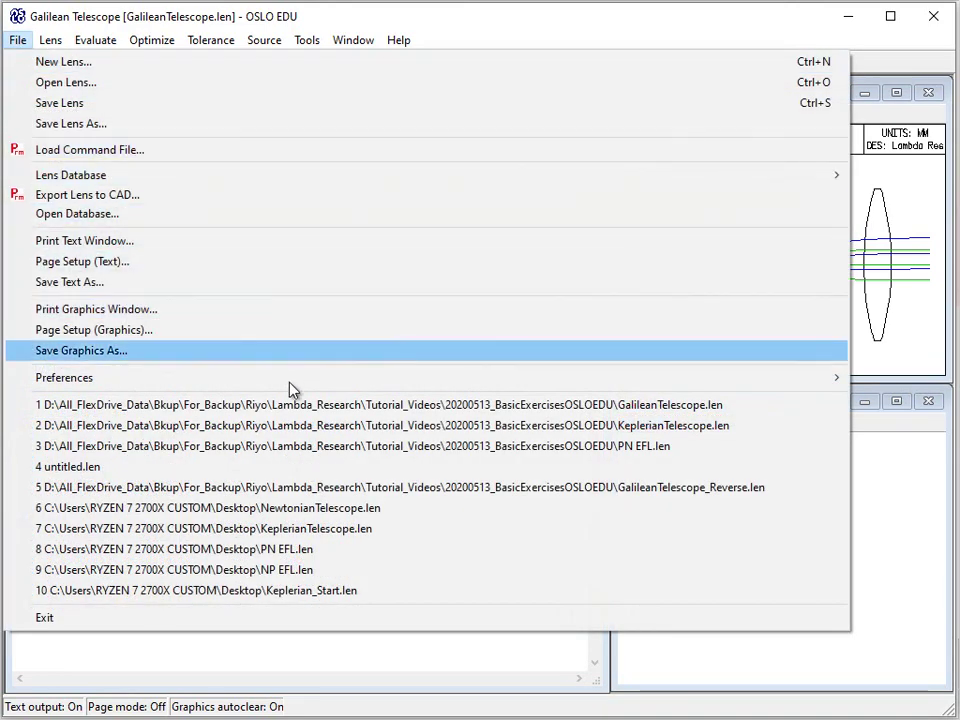
left_click(317, 487)
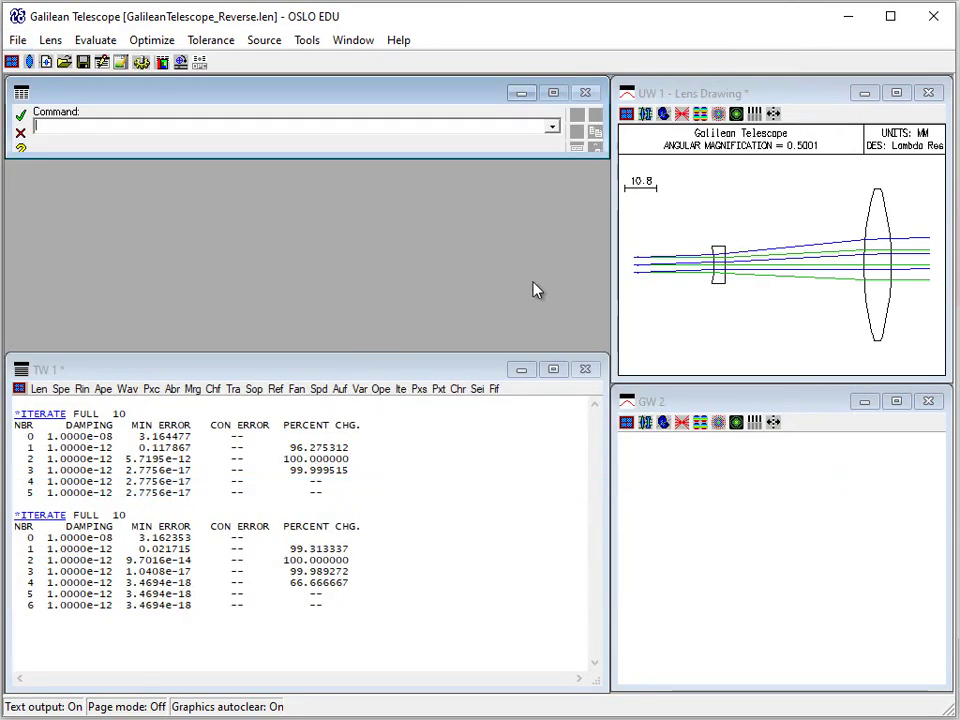
Redraw the reversed telescope and view its General Conditions showing Afocal evaluation mode.
left_click(755, 262)
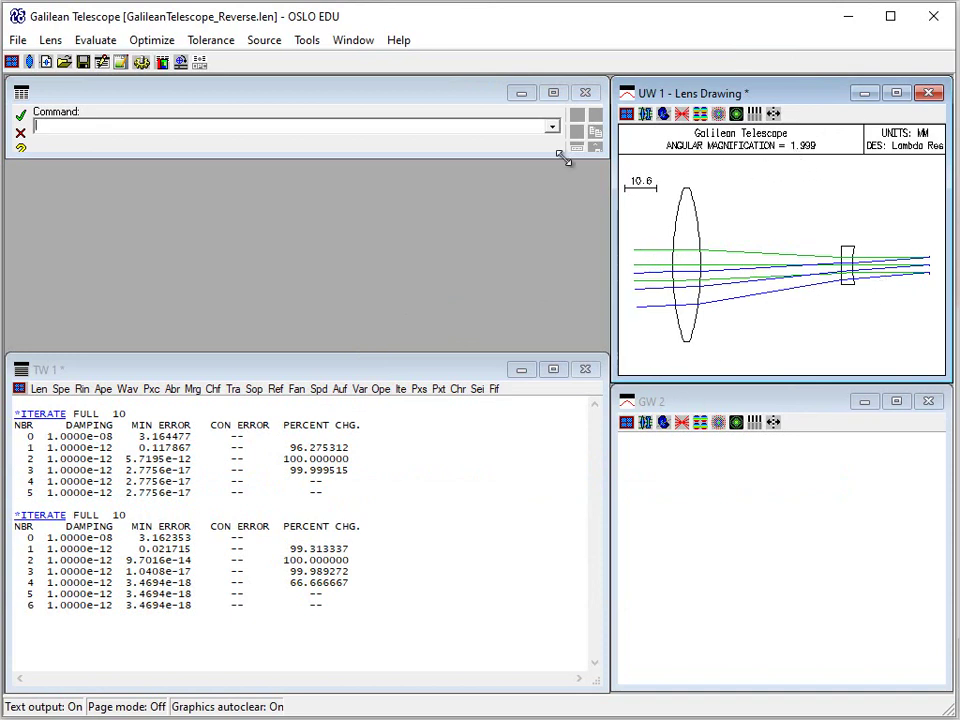
left_click(29, 61)
left_click(42, 168)
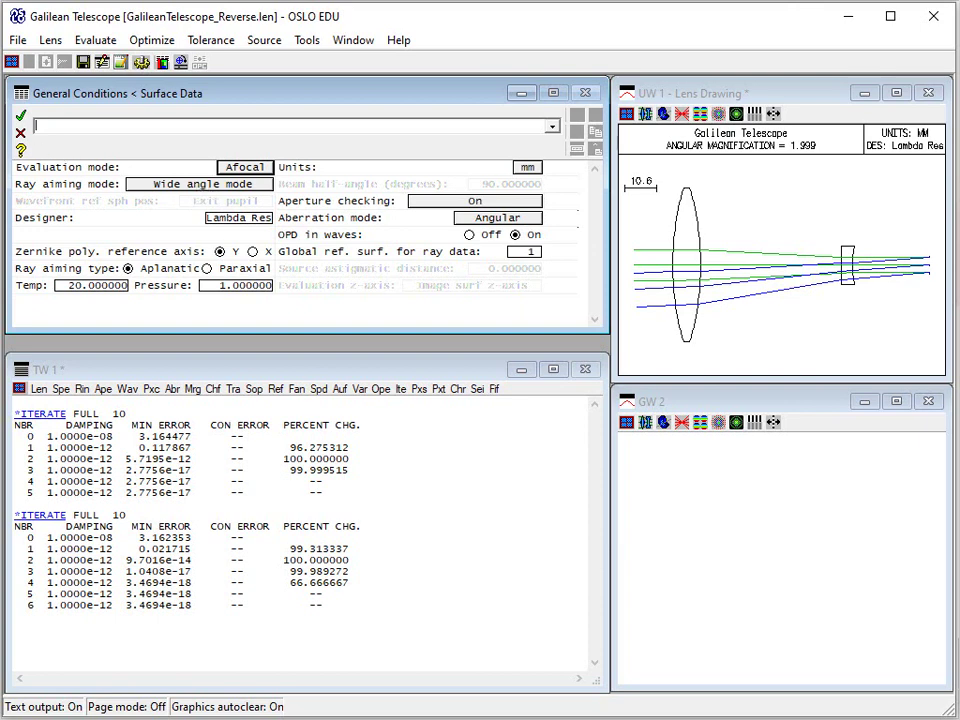
Close General Conditions and list the paraxial setup, showing paraxial magnification 1.999479.
left_click(24, 117)
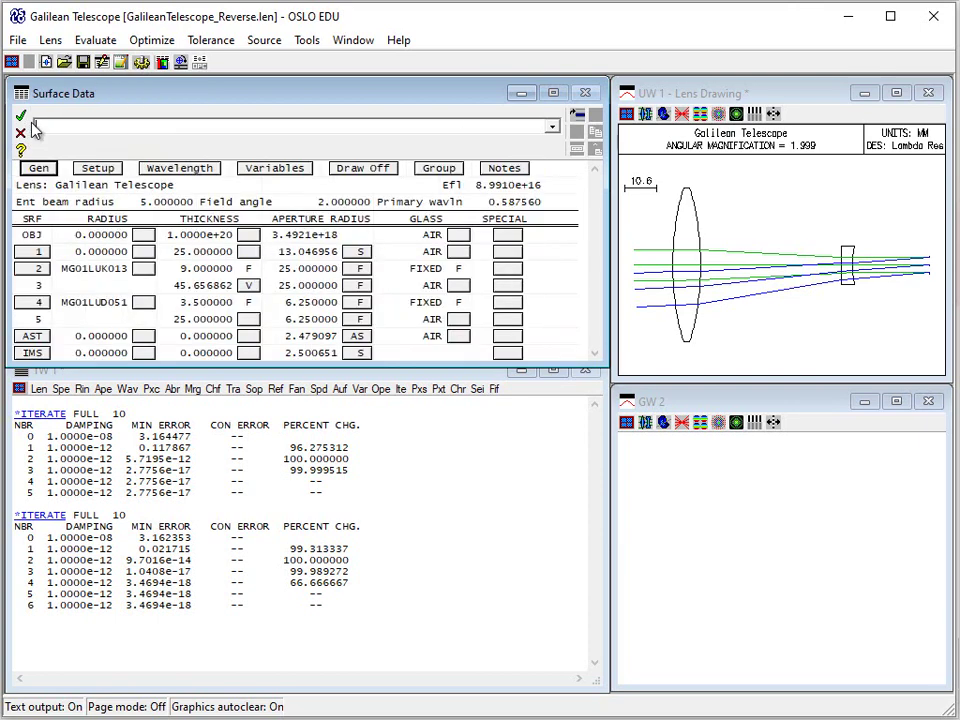
left_click(675, 251)
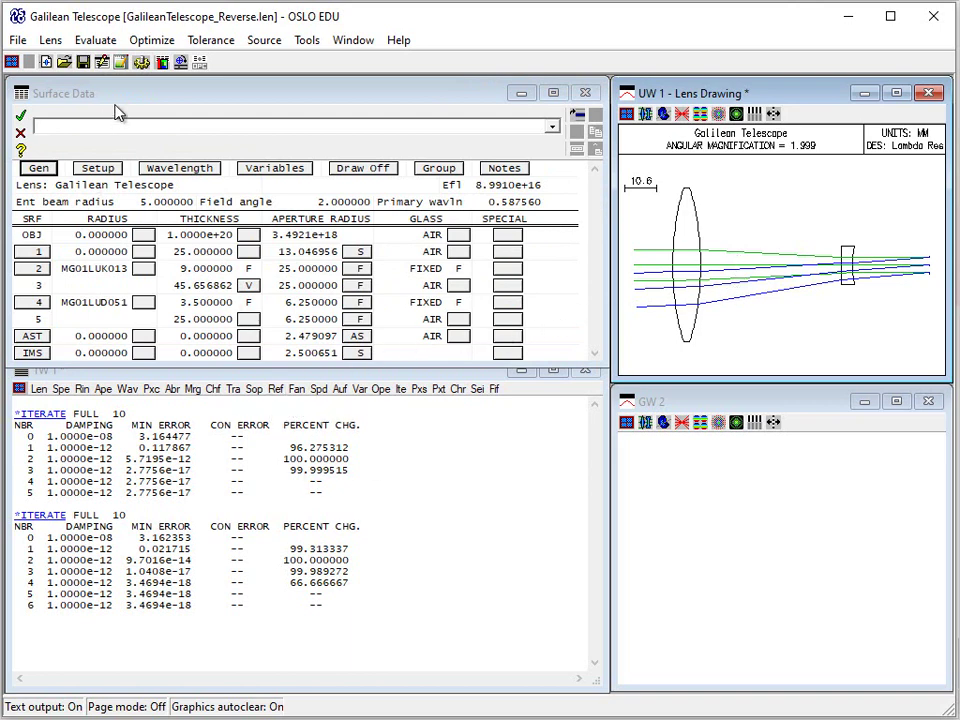
left_click(51, 41)
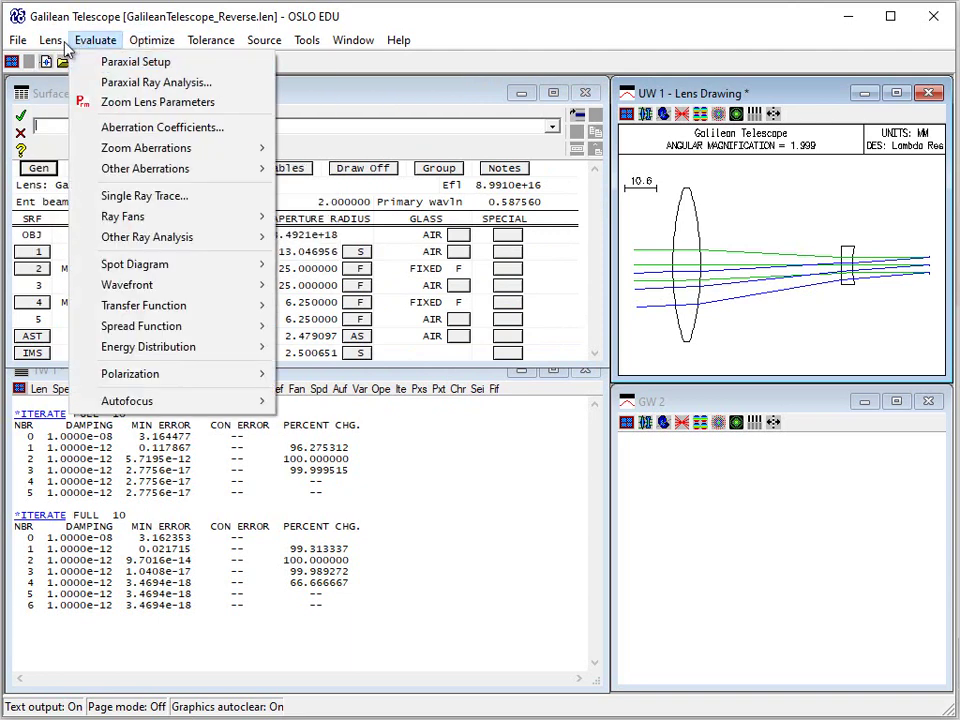
left_click(64, 45)
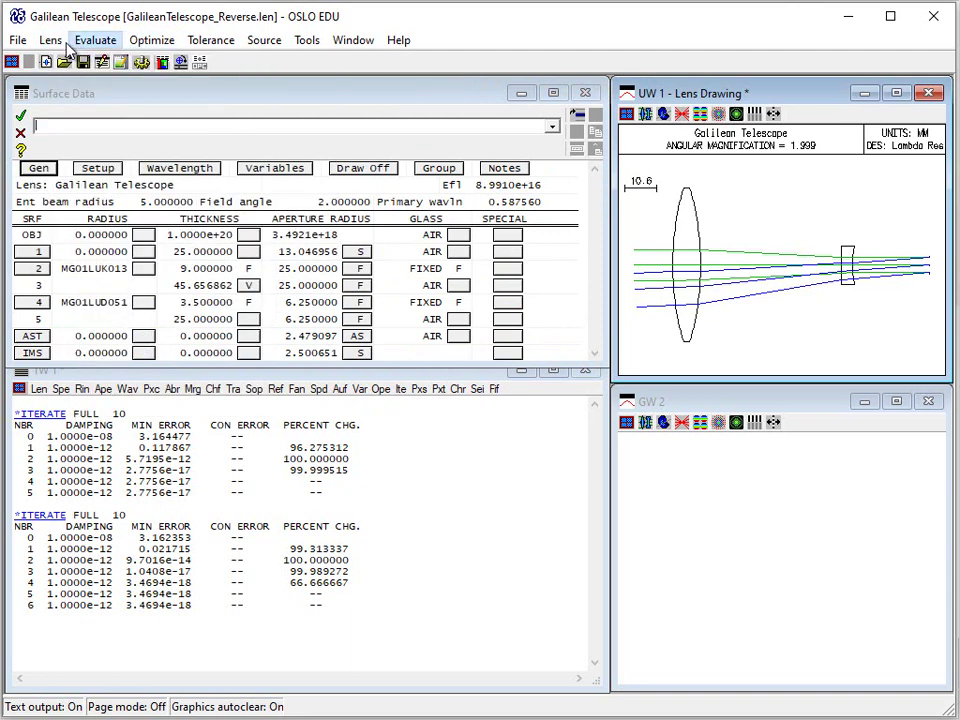
left_click(94, 40)
left_click(98, 66)
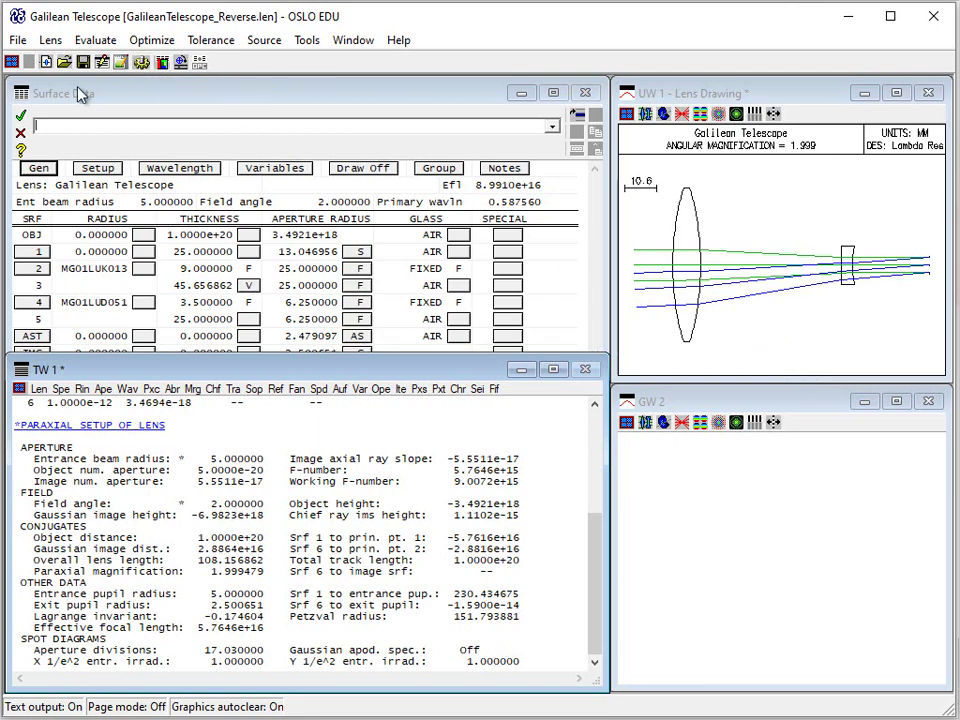
Reopen GalileanTelescope.len and draw its plan view in graphics window 2.
left_click(19, 41)
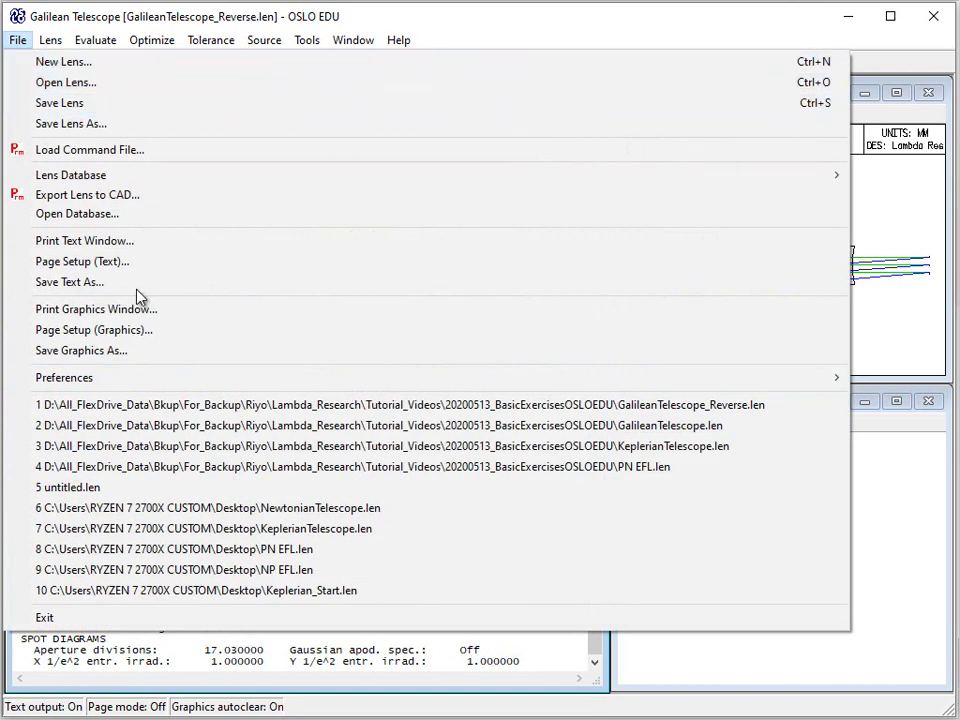
left_click(261, 427)
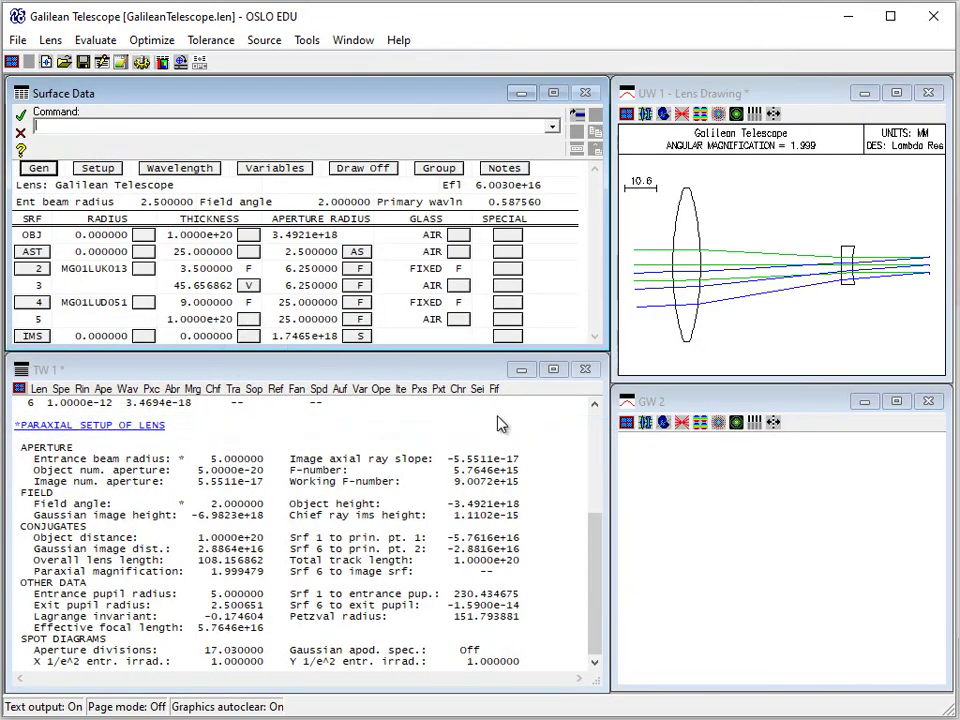
left_click(688, 535)
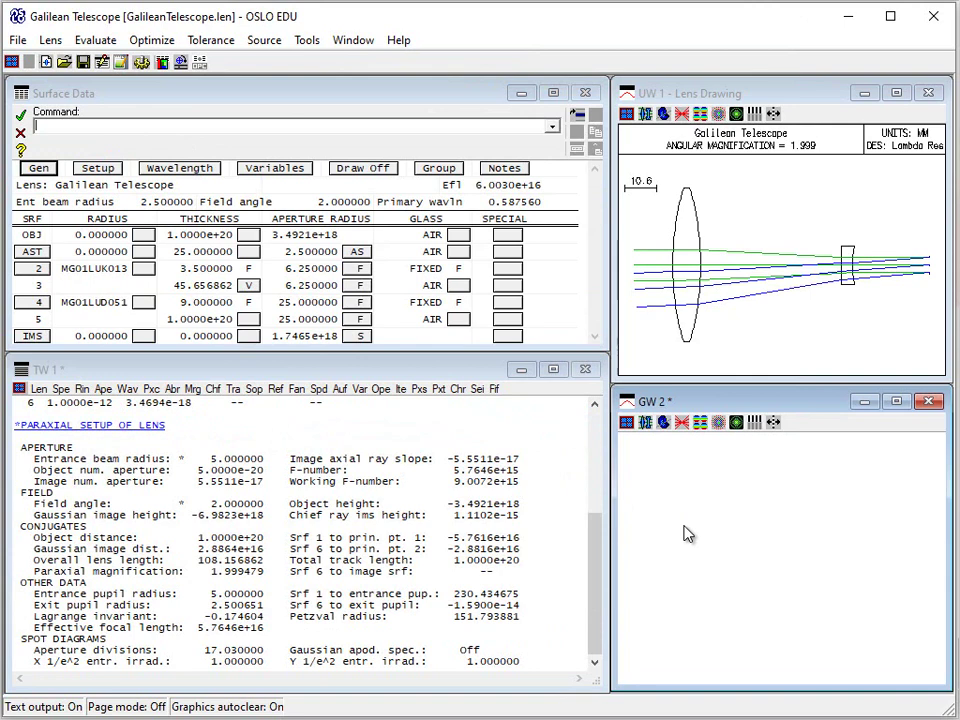
left_click(681, 422)
left_click(835, 444)
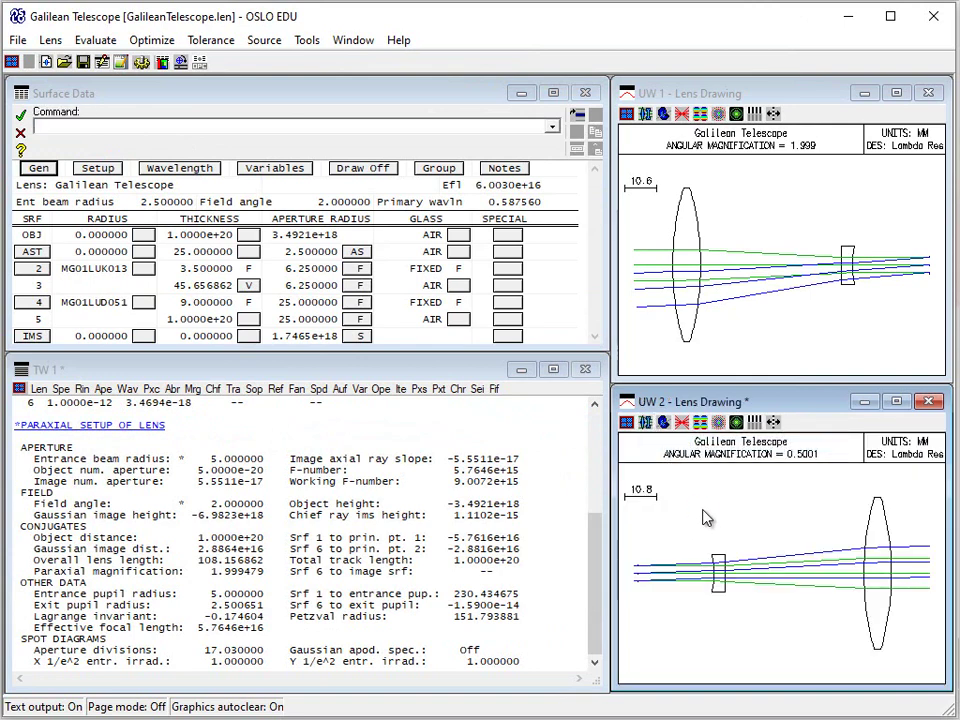